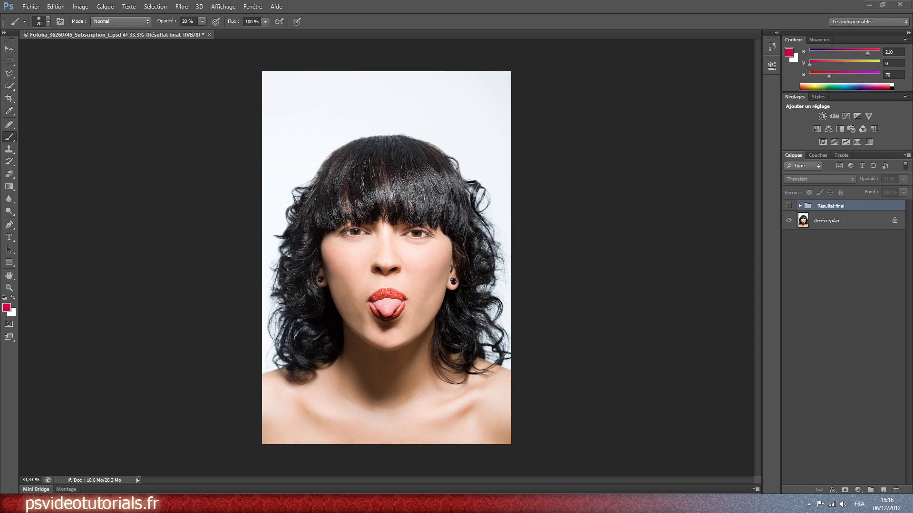
Switch to Chrome, look over the "Changer la couleur des cheveux" article and its video, and return to Photoshop
click(72, 504)
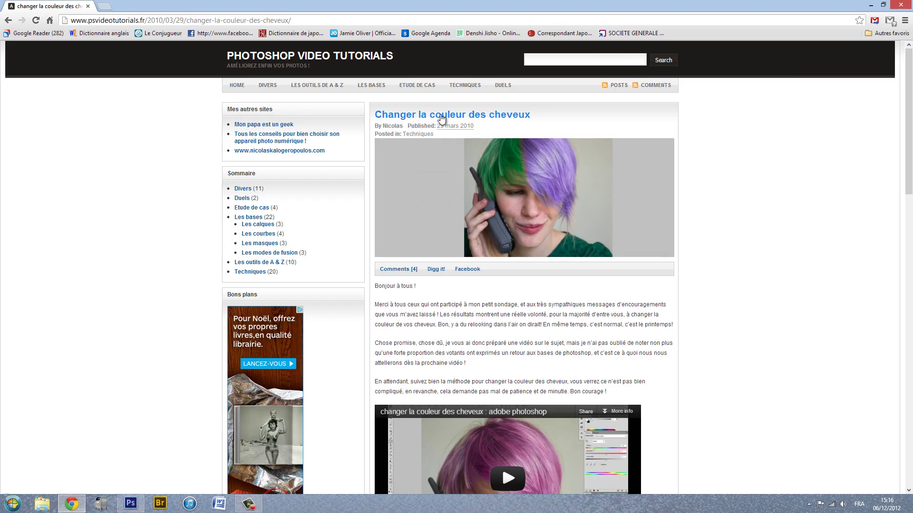
scroll(520, 153, down, 6)
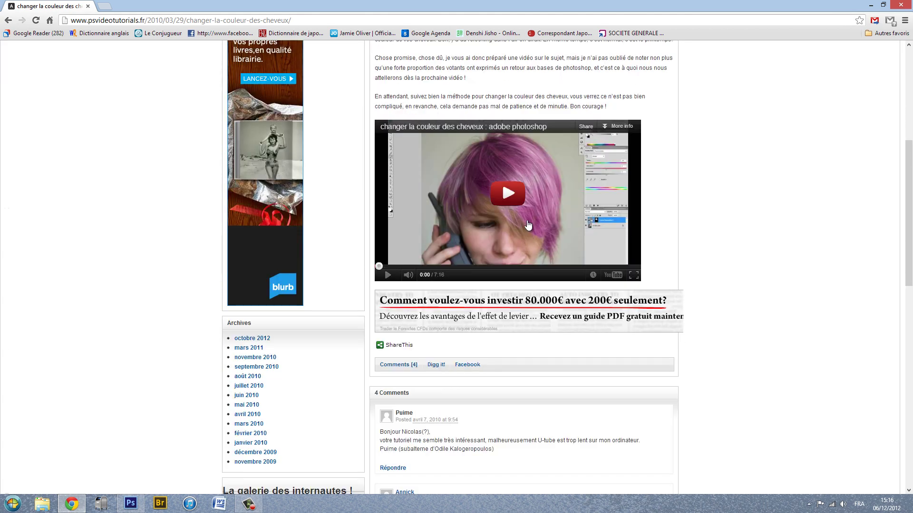
scroll(528, 225, up, 6)
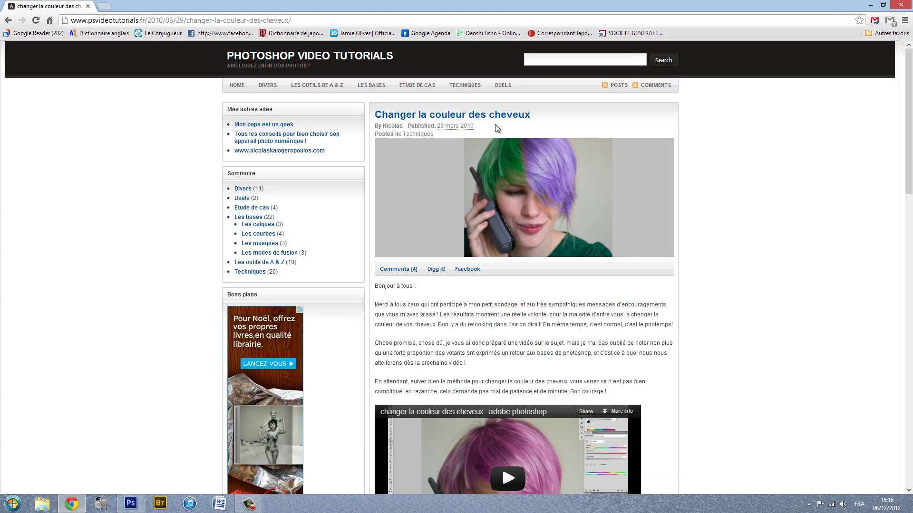
scroll(518, 201, down, 5)
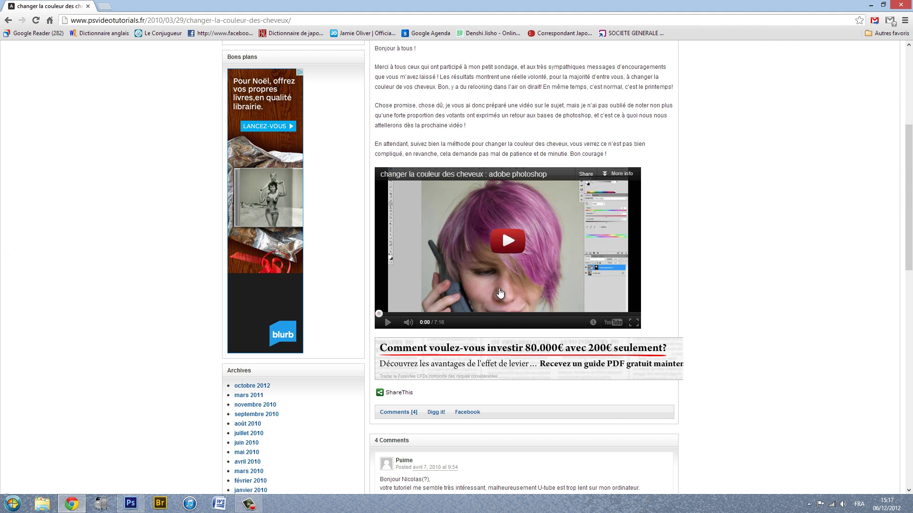
click(131, 505)
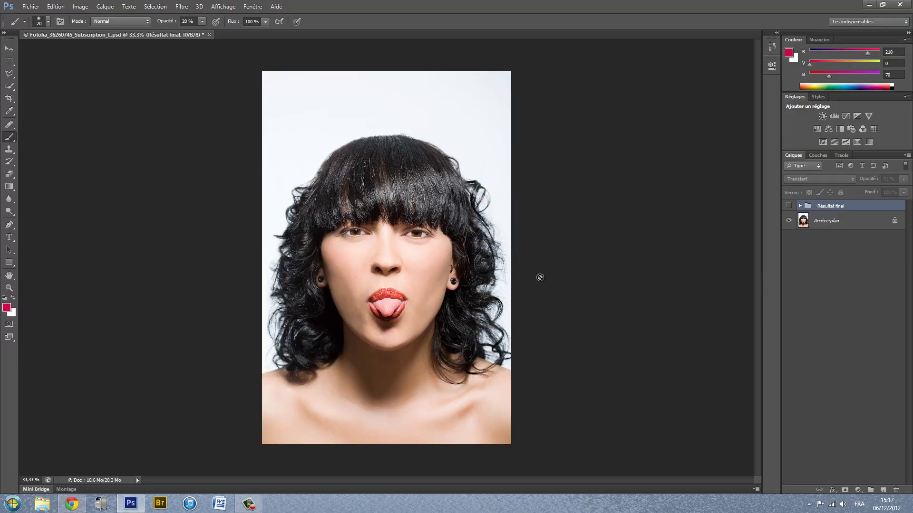
Show the Résultat final group, examine the recoloured hair up close and inspect the layers inside the group
click(789, 206)
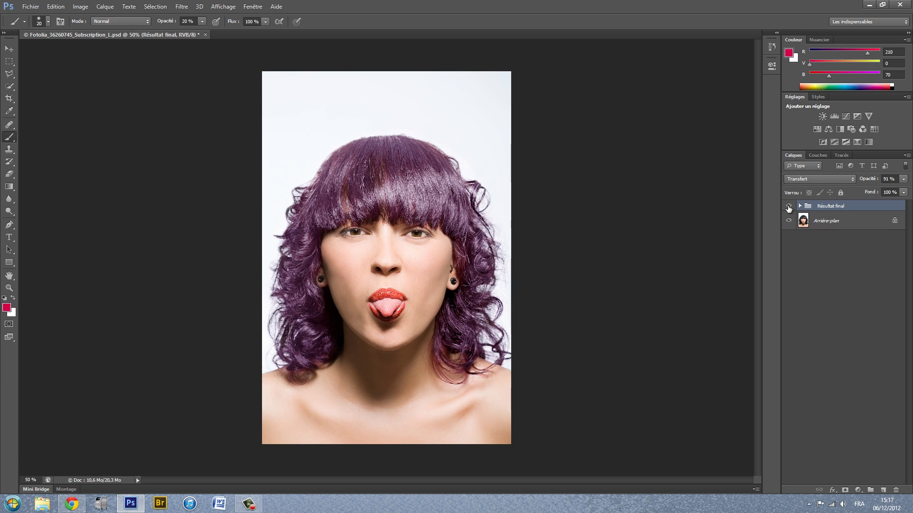
key(ctrl+plus)
key(ctrl+plus)
drag(440, 191, 436, 266)
drag(446, 348, 426, 340)
drag(438, 257, 449, 205)
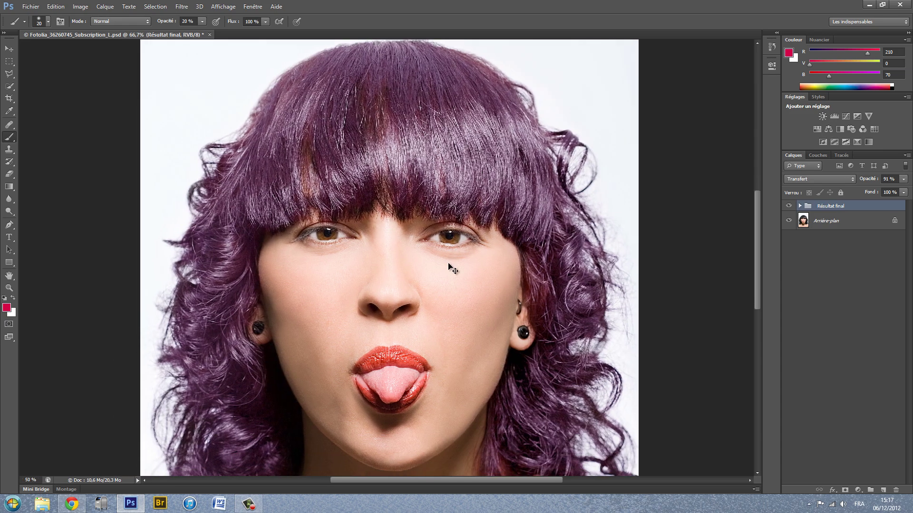
key(ctrl+minus)
key(ctrl+minus)
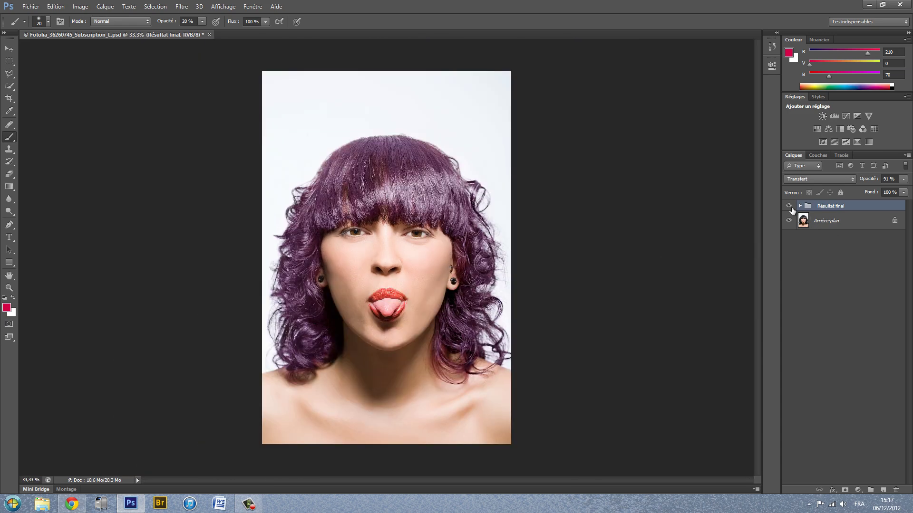
click(800, 207)
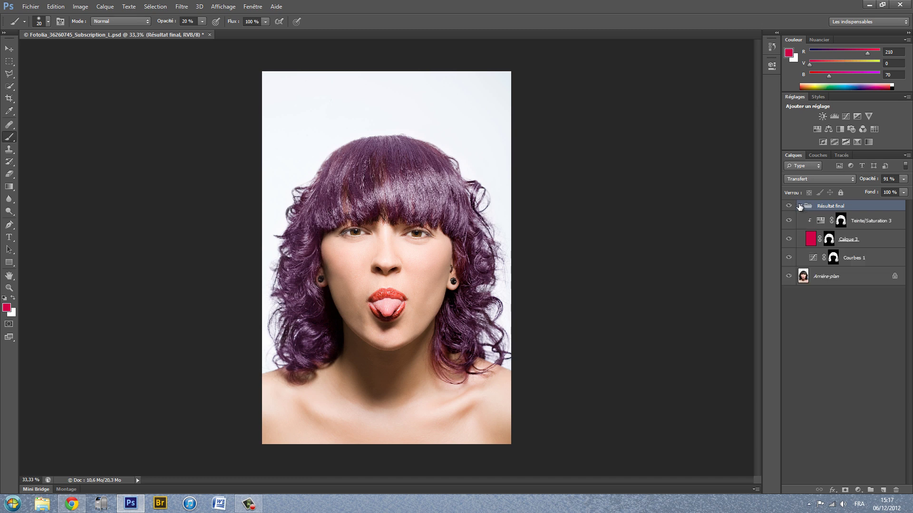
click(800, 206)
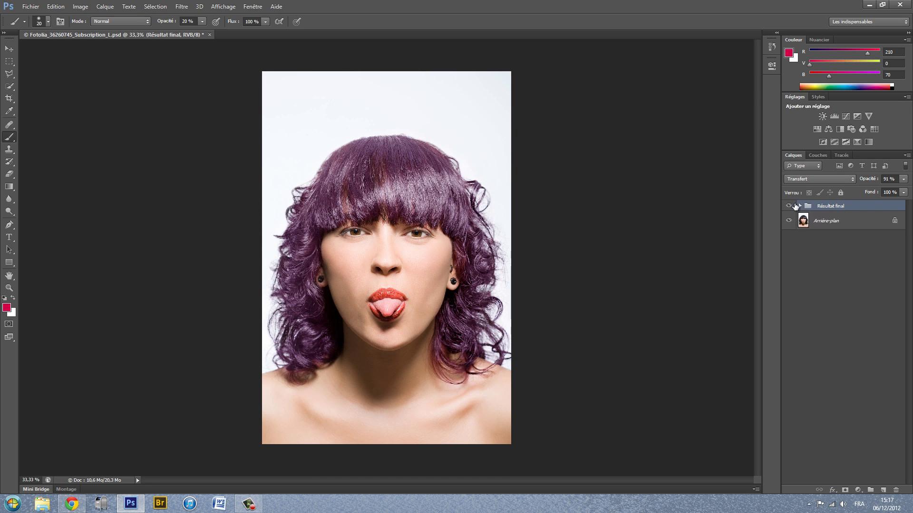
Hide the Résultat final group and enter Quick Mask mode on the Arrière-plan layer
click(789, 205)
click(814, 229)
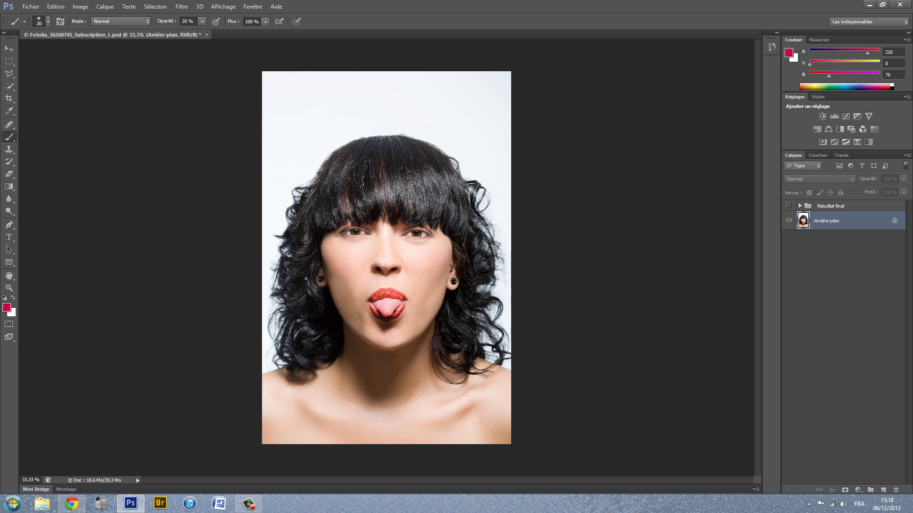
key(q)
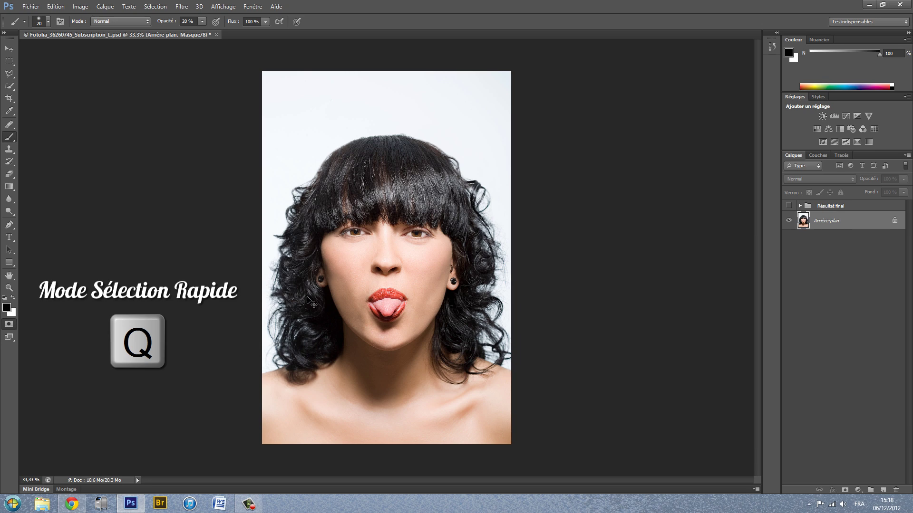
Enlarge the brush to 175 px for masking the woman's hair
key(ctrl+plus)
drag(323, 352, 392, 316)
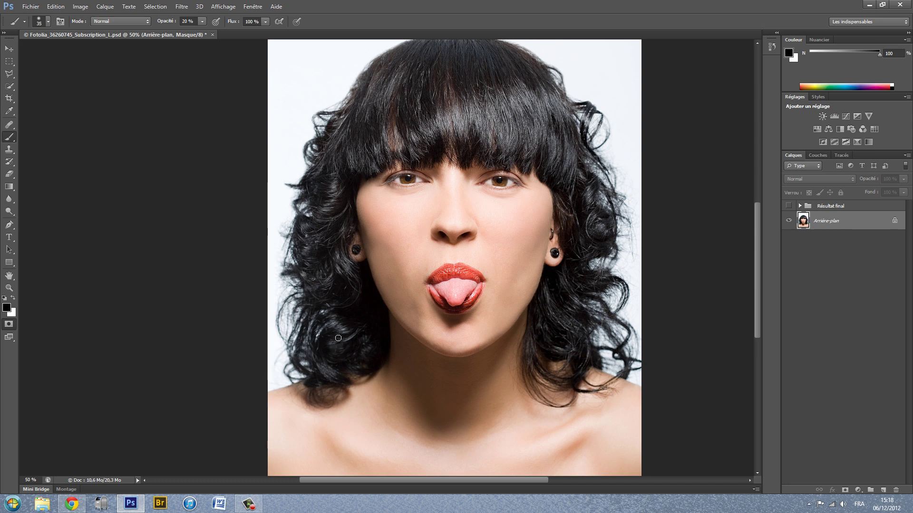
key(exclam)
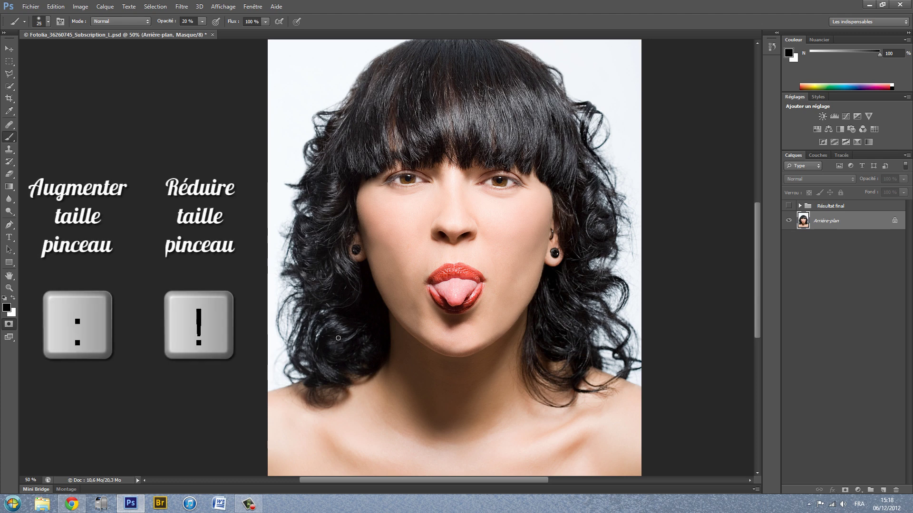
key(colon)
key(colon)
key(colon)
key(colon)
key(colon)
key(colon)
key(colon)
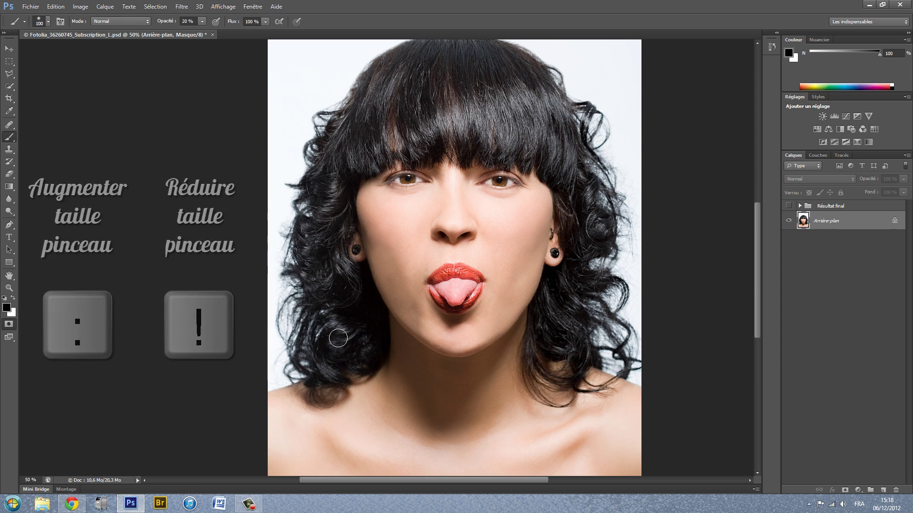
key(colon)
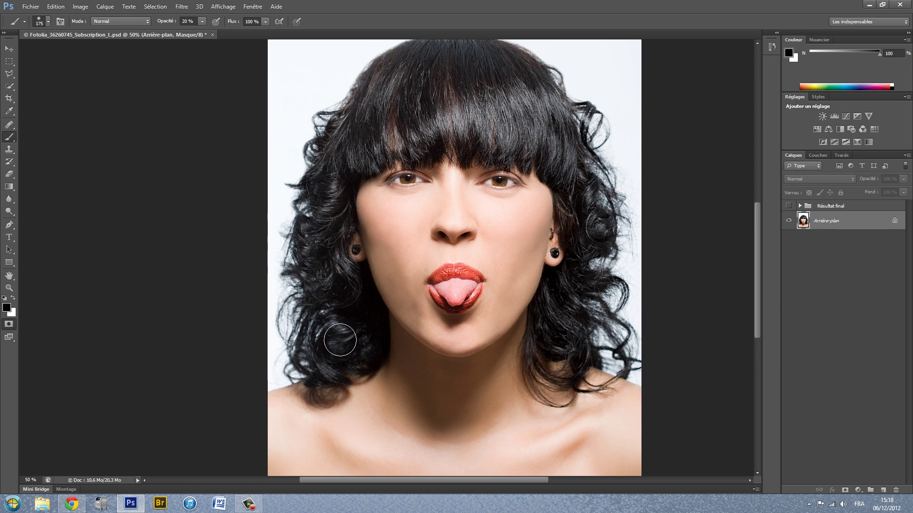
Paint the quick mask over all of the woman's hair, including the outer curls, with the brush at 100% opacity
mouse_move(364, 328)
mouse_down()
mouse_move(322, 353)
mouse_move(361, 328)
mouse_move(340, 339)
mouse_up()
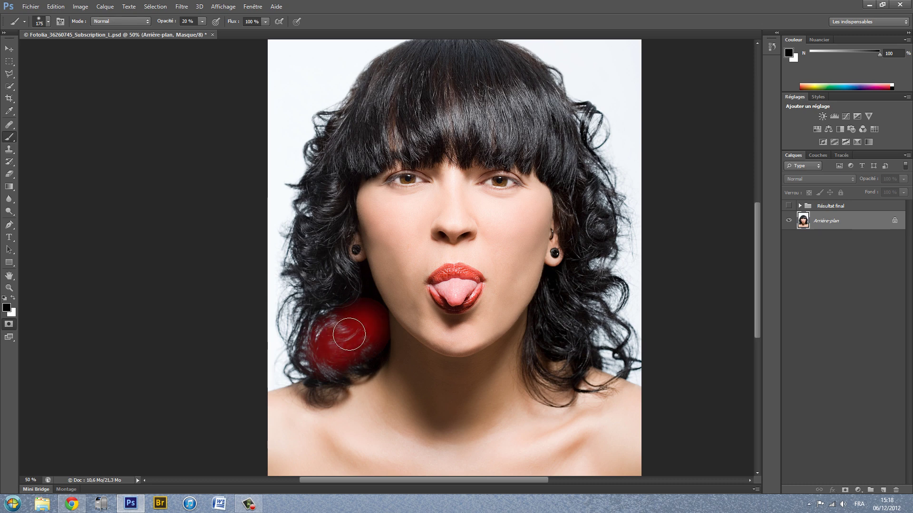
mouse_move(202, 21)
mouse_down()
mouse_move(201, 30)
mouse_move(226, 33)
mouse_move(325, 23)
mouse_up()
mouse_move(326, 300)
mouse_down()
mouse_move(334, 338)
mouse_move(353, 335)
mouse_move(335, 281)
mouse_move(345, 281)
mouse_move(314, 251)
mouse_move(313, 199)
mouse_move(342, 144)
mouse_move(347, 168)
mouse_move(358, 162)
mouse_move(360, 118)
mouse_move(326, 147)
mouse_move(371, 99)
mouse_move(370, 114)
mouse_move(381, 97)
mouse_move(380, 178)
mouse_move(381, 134)
mouse_move(416, 131)
mouse_move(384, 131)
mouse_move(450, 132)
mouse_move(406, 126)
mouse_move(459, 138)
mouse_move(404, 127)
mouse_move(357, 144)
mouse_move(484, 149)
mouse_move(455, 130)
mouse_move(507, 154)
mouse_move(428, 161)
mouse_move(316, 207)
mouse_move(329, 221)
mouse_move(423, 200)
mouse_move(377, 225)
mouse_move(416, 191)
mouse_move(393, 191)
mouse_move(425, 182)
mouse_move(419, 203)
mouse_move(431, 224)
mouse_move(481, 224)
mouse_move(478, 215)
mouse_move(463, 230)
mouse_move(477, 174)
mouse_move(517, 169)
mouse_move(559, 235)
mouse_move(522, 225)
mouse_move(522, 246)
mouse_move(552, 297)
mouse_move(550, 361)
mouse_move(554, 297)
mouse_move(525, 264)
mouse_move(537, 292)
mouse_move(507, 228)
mouse_move(488, 239)
mouse_move(539, 200)
mouse_move(513, 107)
mouse_move(517, 262)
mouse_move(478, 333)
mouse_move(475, 361)
mouse_move(488, 382)
mouse_move(511, 328)
mouse_move(530, 323)
mouse_move(549, 349)
mouse_move(543, 274)
mouse_move(529, 245)
mouse_up()
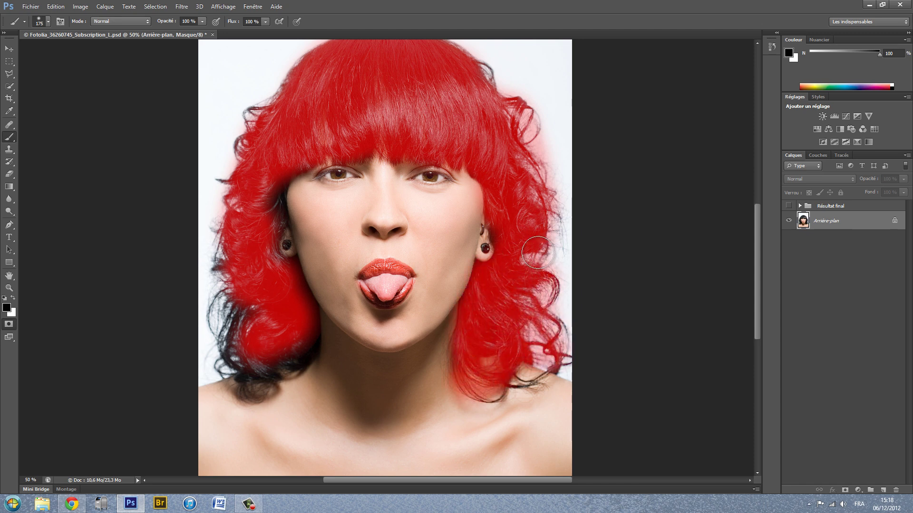
mouse_move(285, 350)
mouse_down()
mouse_move(310, 336)
mouse_move(302, 350)
mouse_move(244, 373)
mouse_move(237, 318)
mouse_move(217, 318)
mouse_move(234, 262)
mouse_move(228, 219)
mouse_move(214, 251)
mouse_move(259, 110)
mouse_move(290, 95)
mouse_up()
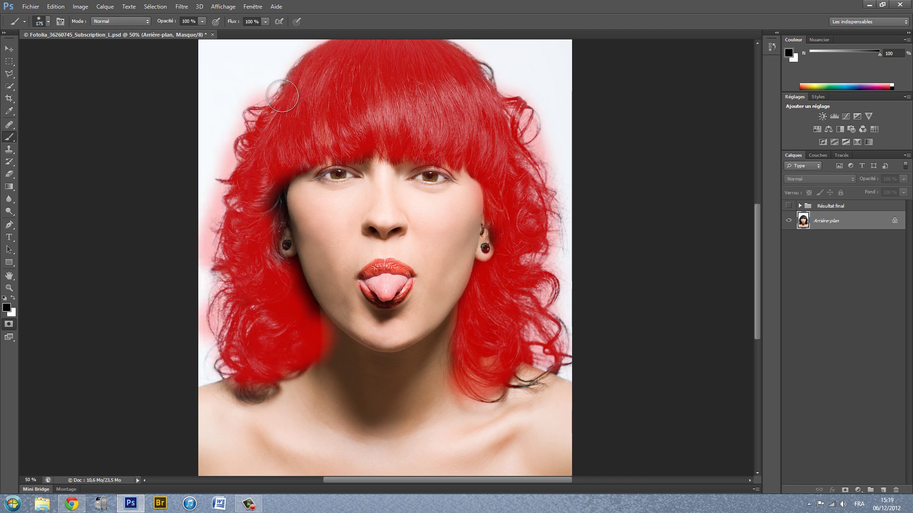
scroll(293, 118, up, 3)
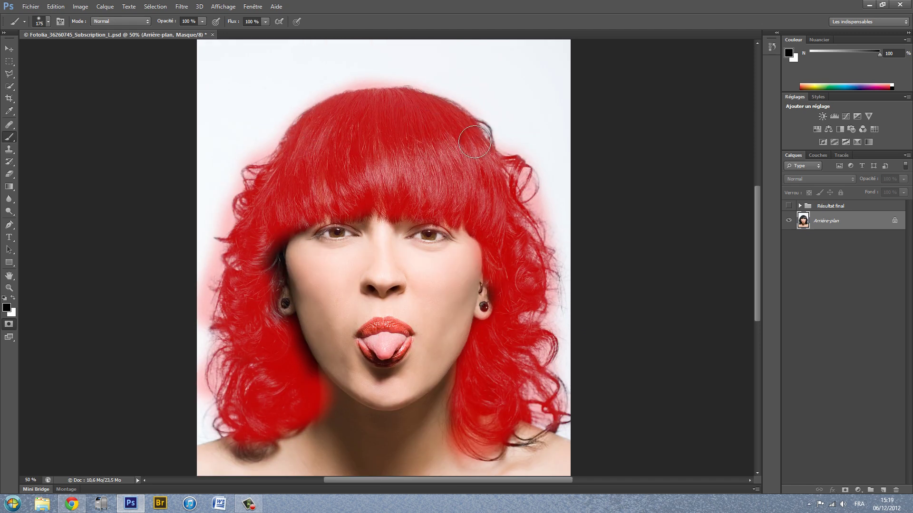
scroll(418, 173, down, 2)
mouse_move(276, 217)
mouse_down()
mouse_move(291, 176)
mouse_move(305, 170)
mouse_move(268, 223)
mouse_move(274, 237)
mouse_move(281, 232)
mouse_move(273, 256)
mouse_move(283, 294)
mouse_move(310, 342)
mouse_move(294, 392)
mouse_move(245, 391)
mouse_up()
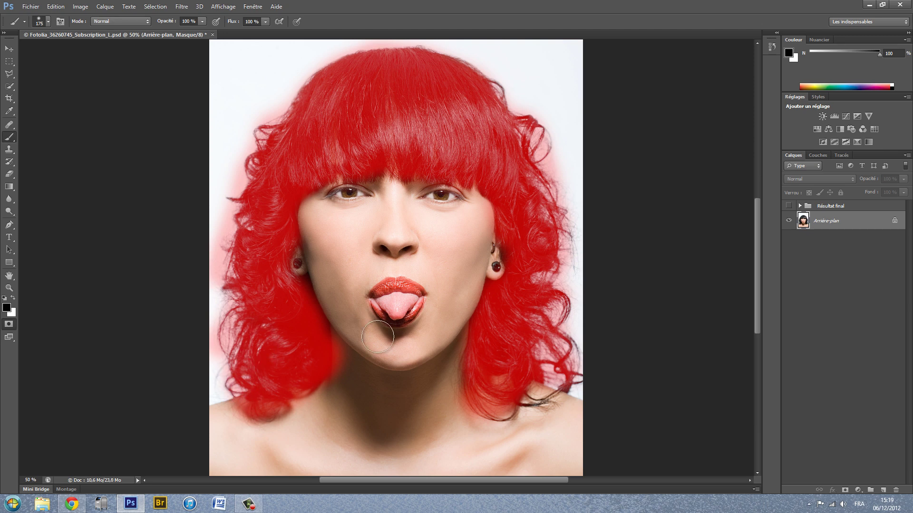
mouse_move(526, 380)
mouse_down()
mouse_move(543, 386)
mouse_move(504, 411)
mouse_move(533, 342)
mouse_move(546, 328)
mouse_move(558, 338)
mouse_move(555, 296)
mouse_up()
drag(469, 198, 527, 231)
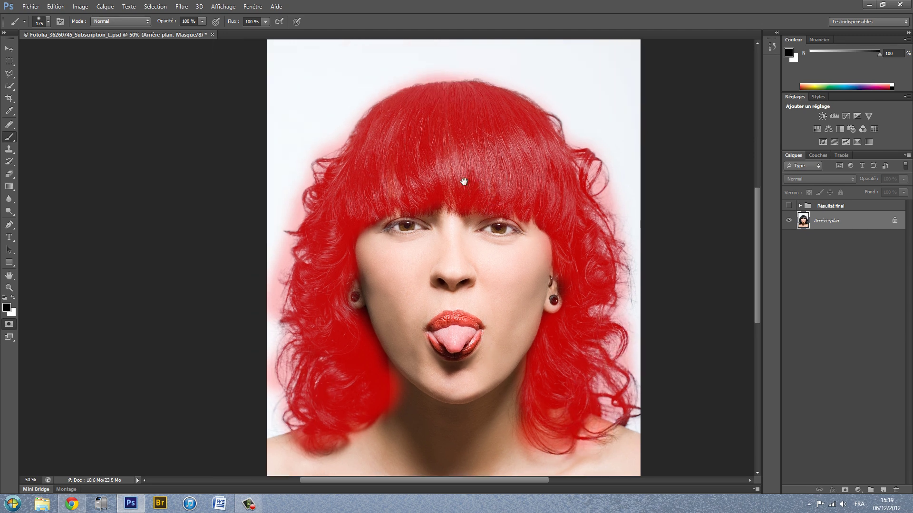
Turn the quick mask into a selection and add a Courbes adjustment layer masked by it
key(q)
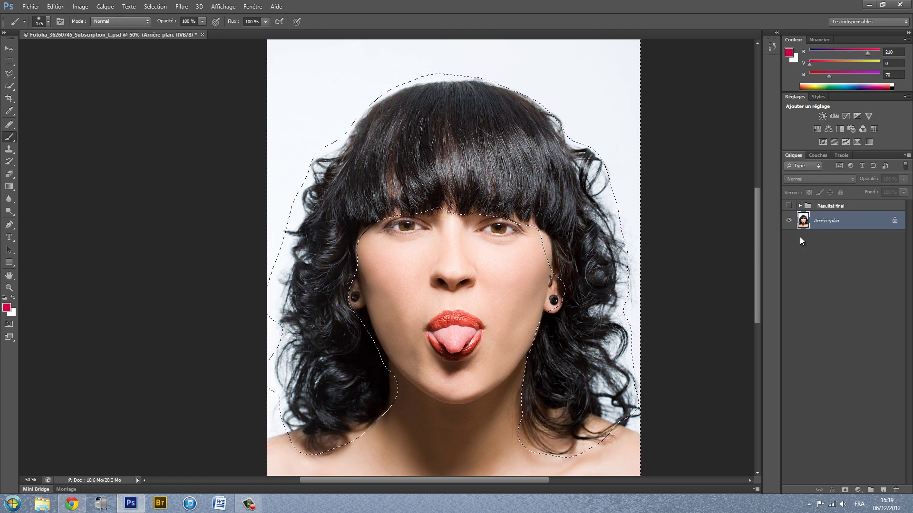
click(858, 490)
click(858, 490)
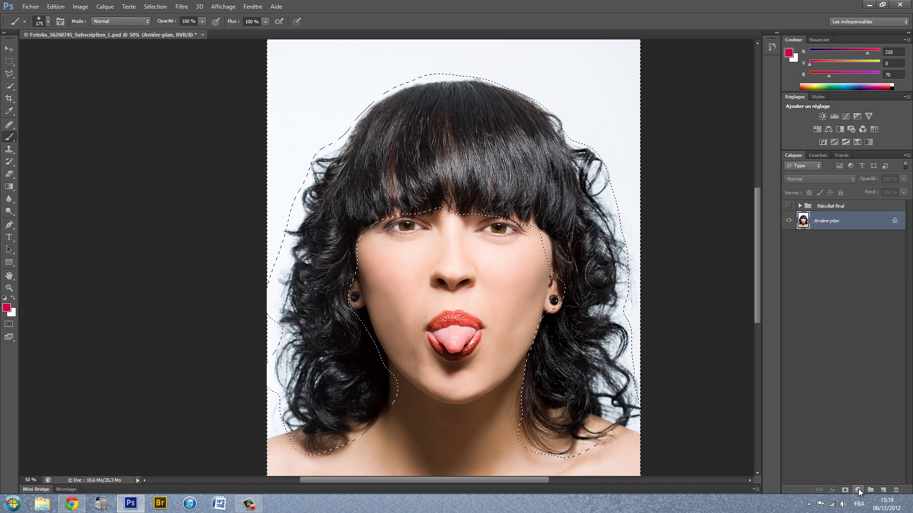
click(858, 490)
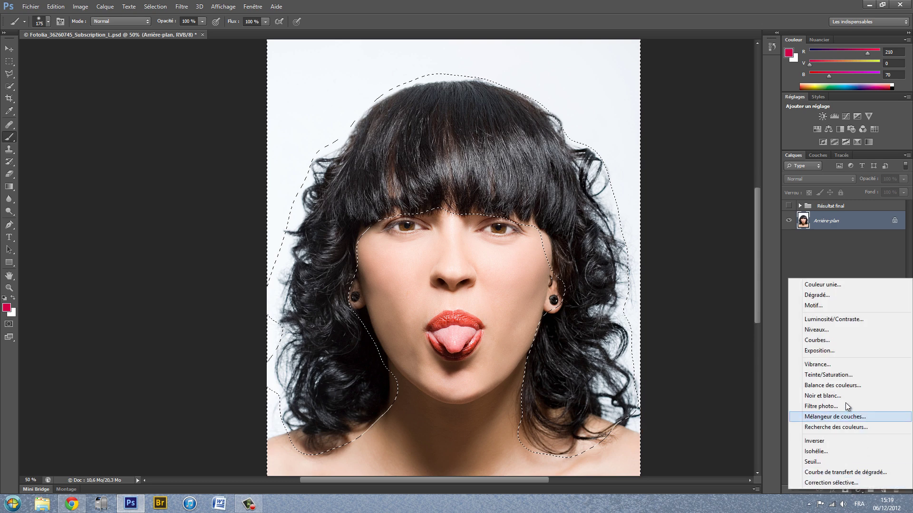
click(831, 340)
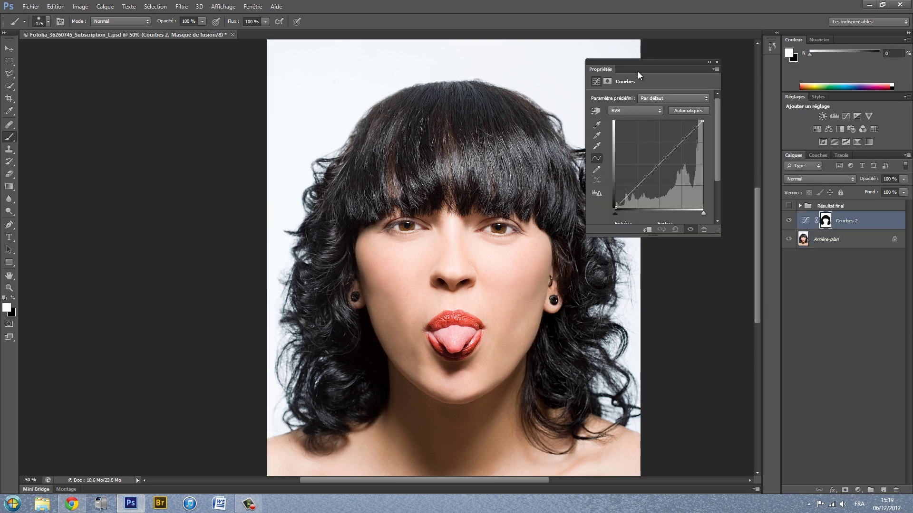
Raise the midtones of the RGB curve to brighten, and invert the Courbes 2 mask so it affects only the hair
drag(635, 65, 644, 125)
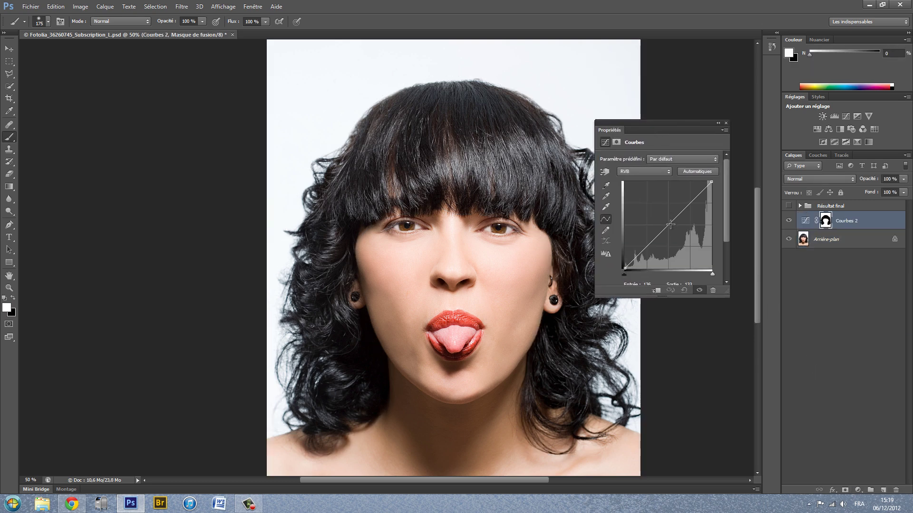
drag(668, 224, 660, 214)
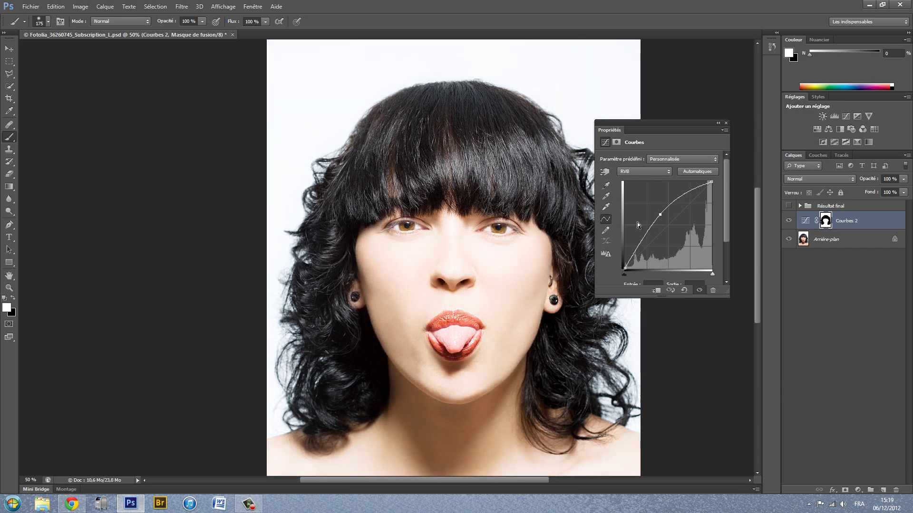
click(825, 221)
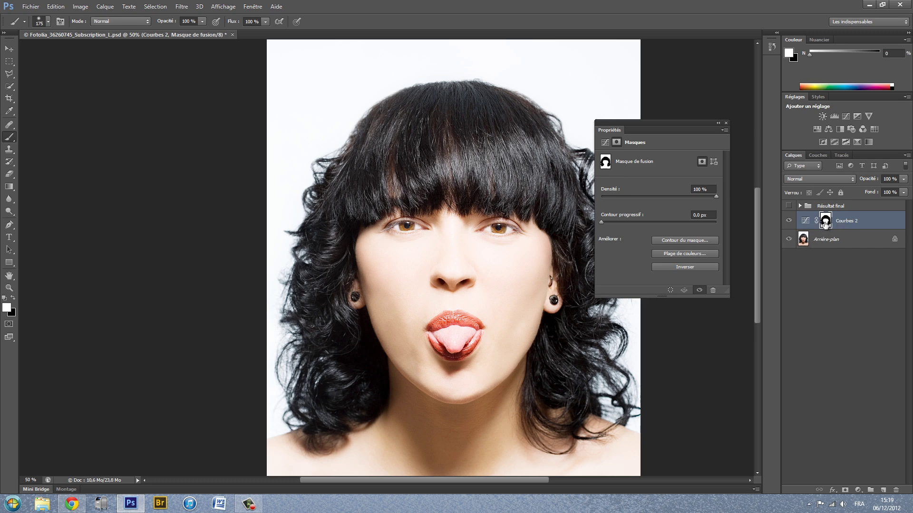
drag(825, 222, 827, 224)
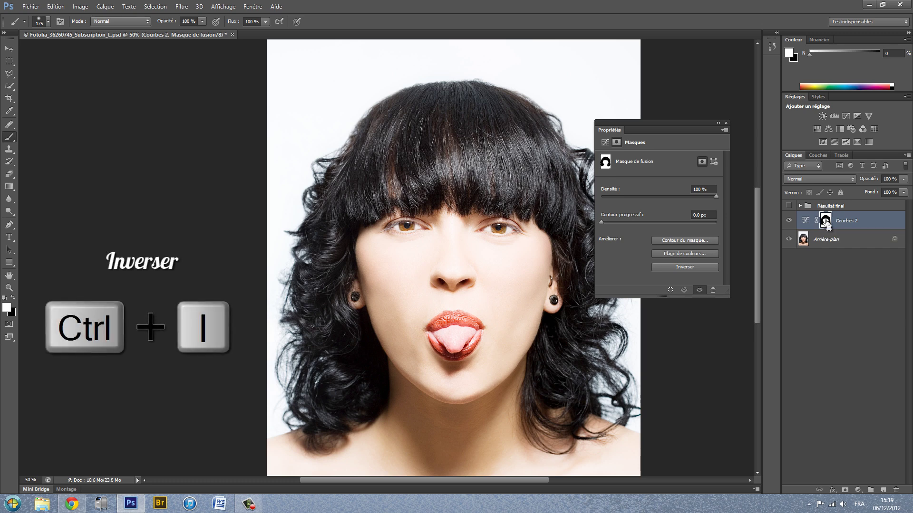
key(ctrl+i)
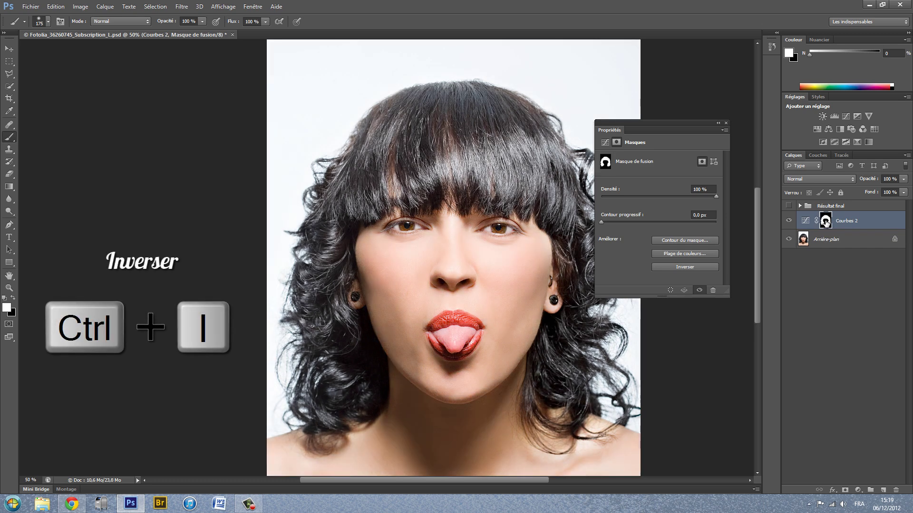
Compare the hair with and without the Courbes 2 layer, leave the layer visible and put away its properties
click(788, 221)
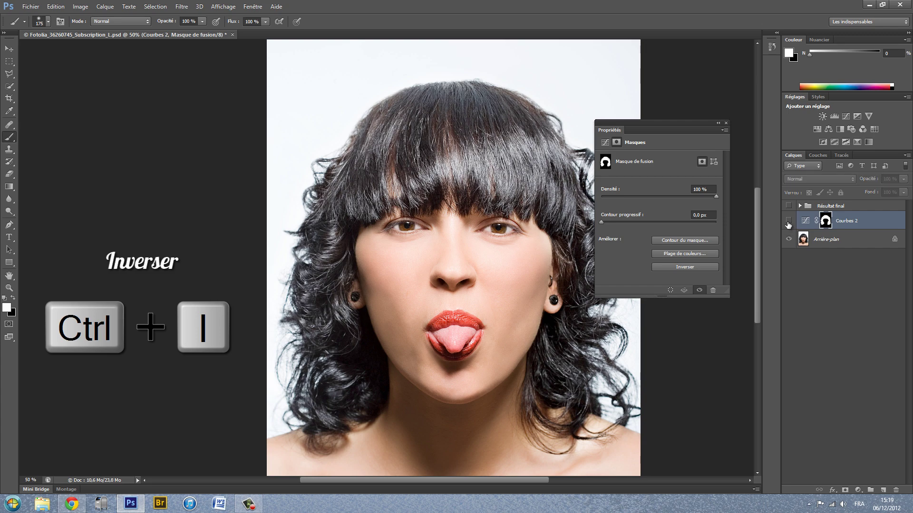
click(788, 222)
click(788, 222)
click(789, 221)
click(788, 222)
click(788, 222)
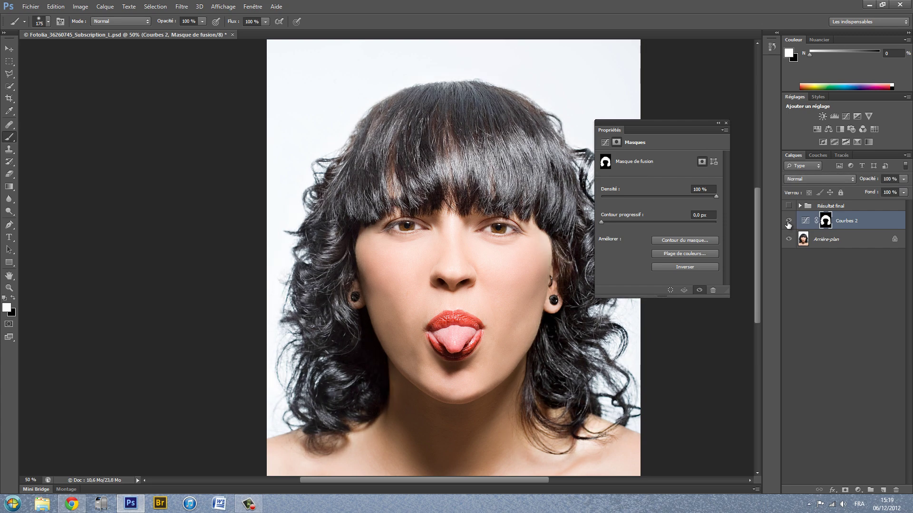
click(788, 221)
click(788, 221)
click(789, 222)
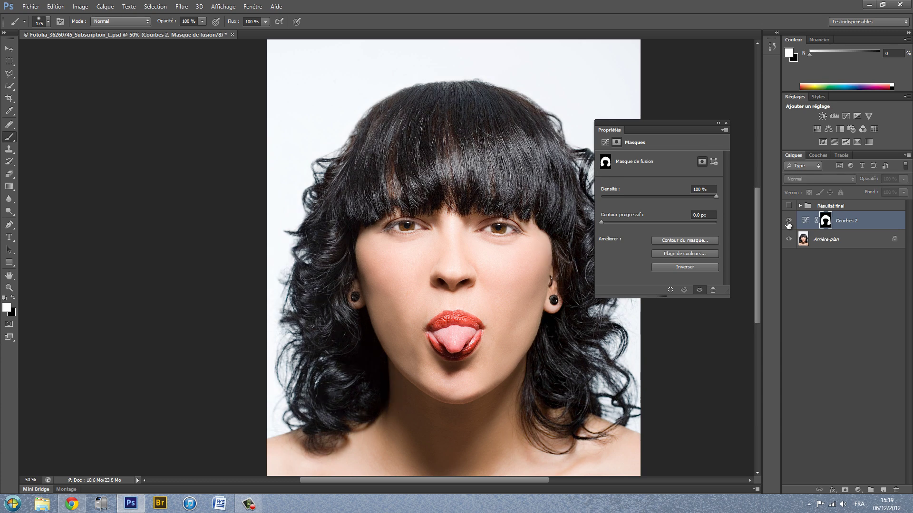
click(788, 221)
click(723, 123)
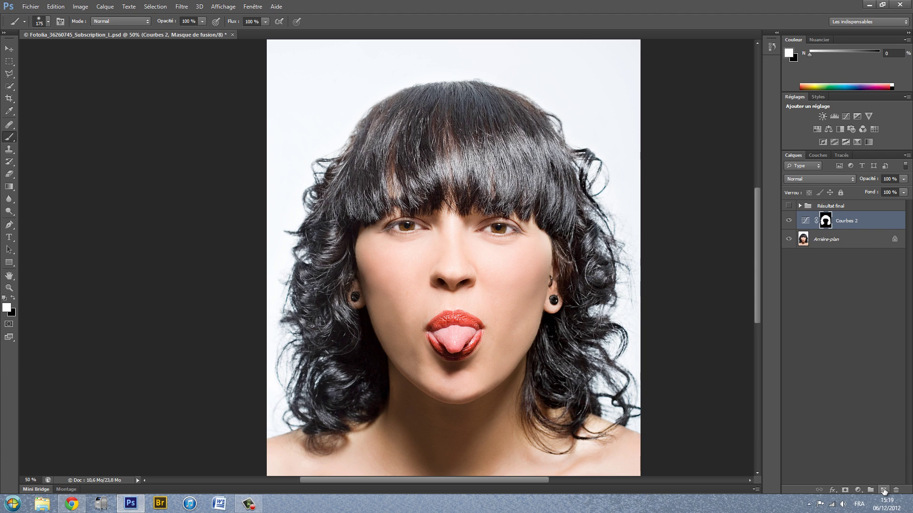
Add a new layer above Courbes 2 and fill it with the pink foreground colour #eb135b
click(884, 491)
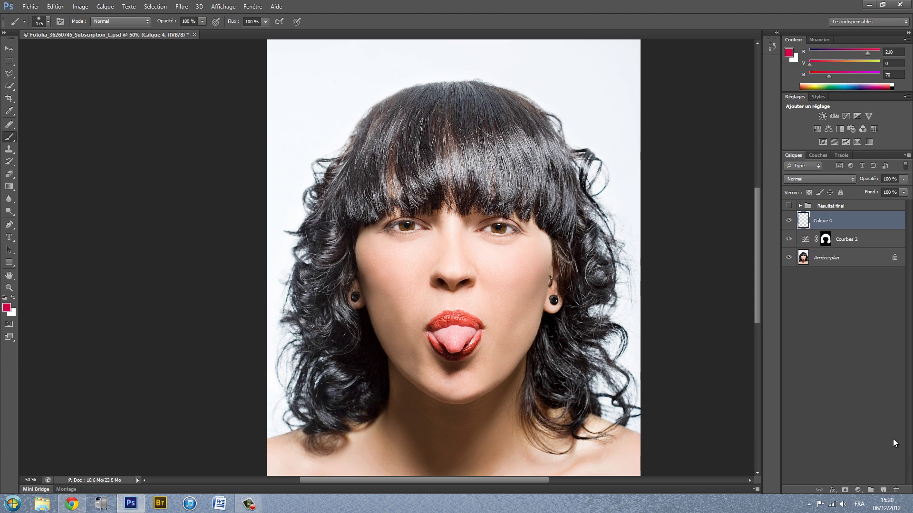
click(7, 308)
mouse_move(674, 349)
mouse_down()
mouse_move(660, 342)
mouse_move(671, 348)
mouse_up()
click(664, 336)
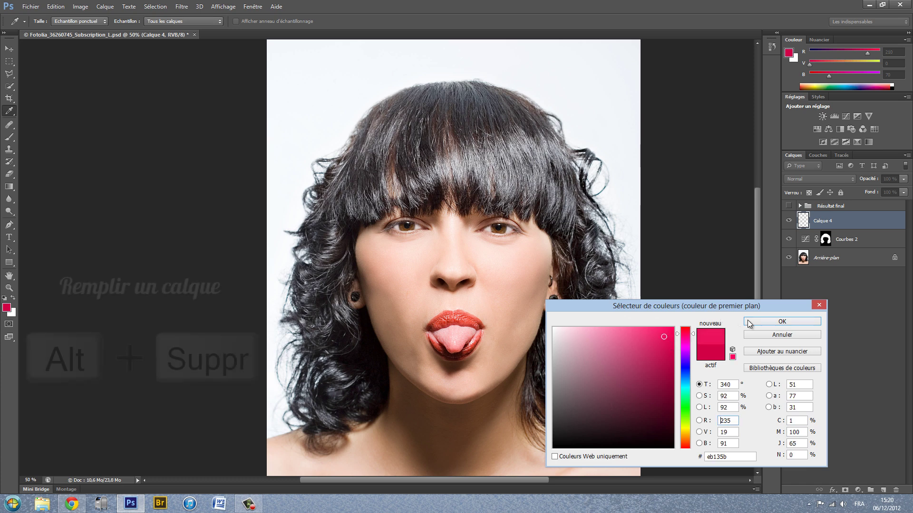
click(756, 321)
key(alt+Delete)
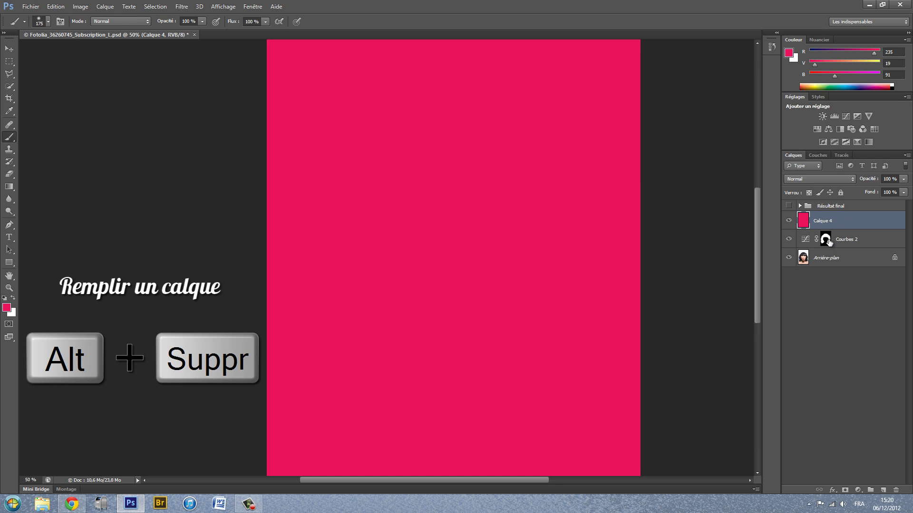
Copy the Courbes 2 mask onto the pink layer and set that layer's blend mode to Lumière tamisée
click(826, 239)
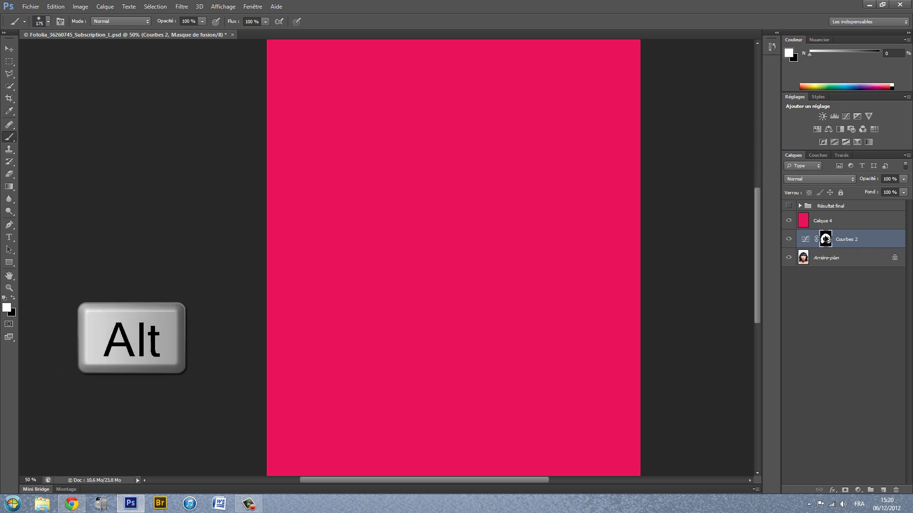
drag(826, 239, 831, 223)
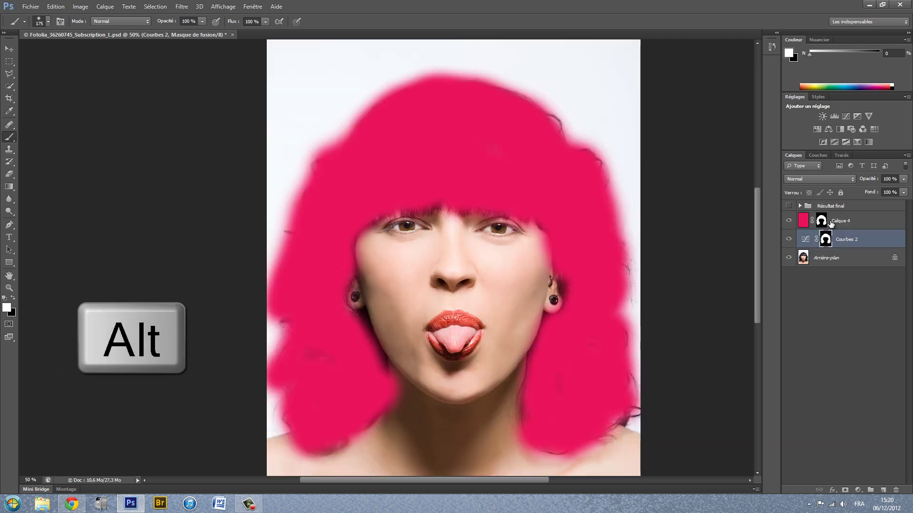
click(830, 223)
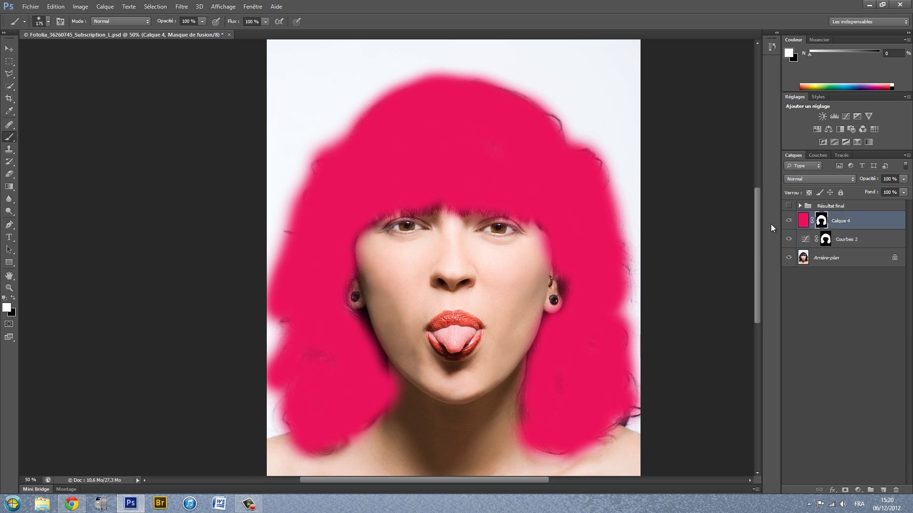
click(811, 179)
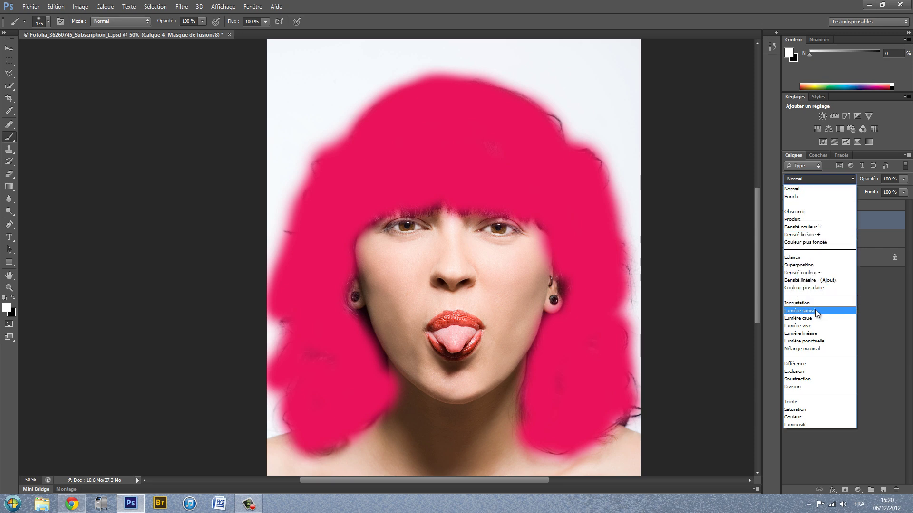
click(801, 311)
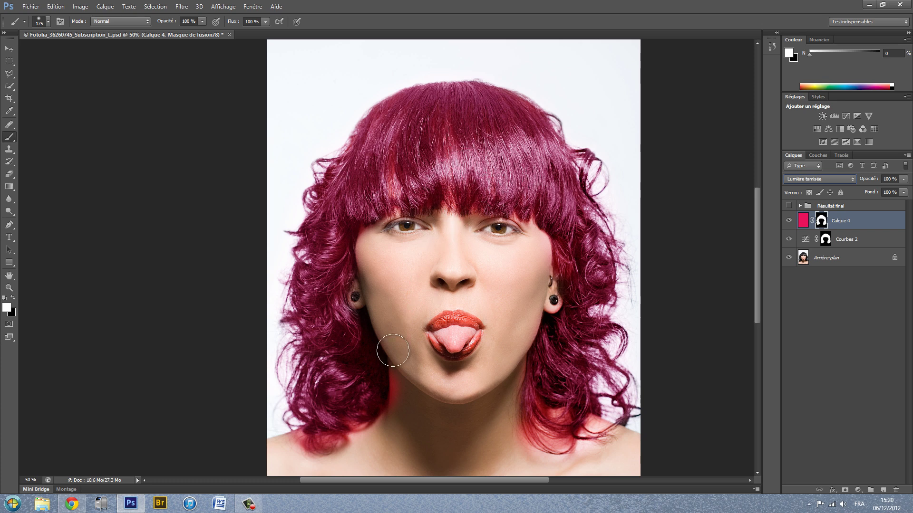
Inspect the Calque 4 mask on its own, and return to the normal image view
alt+click(821, 221)
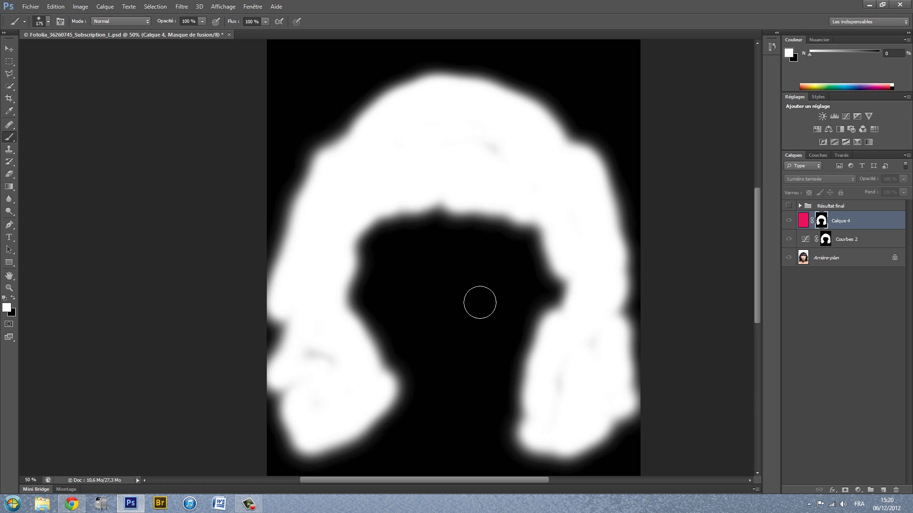
key(ctrl+minus)
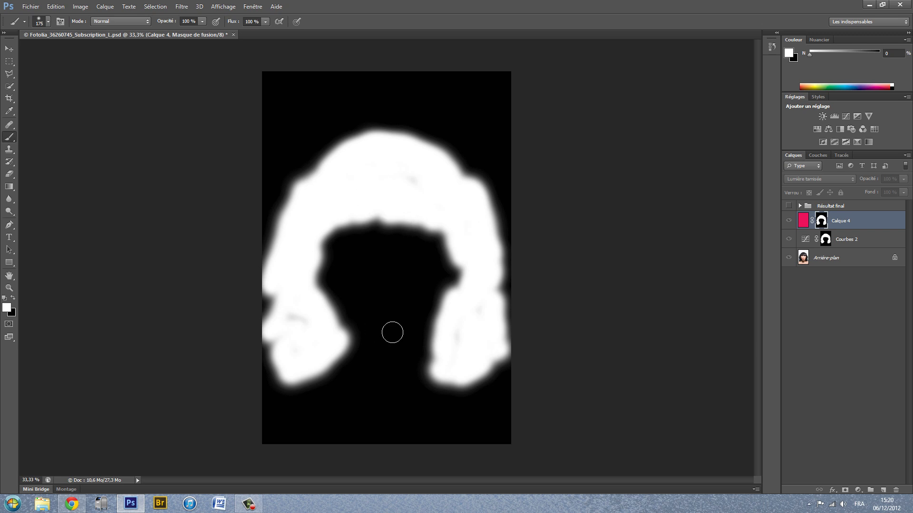
alt+click(821, 221)
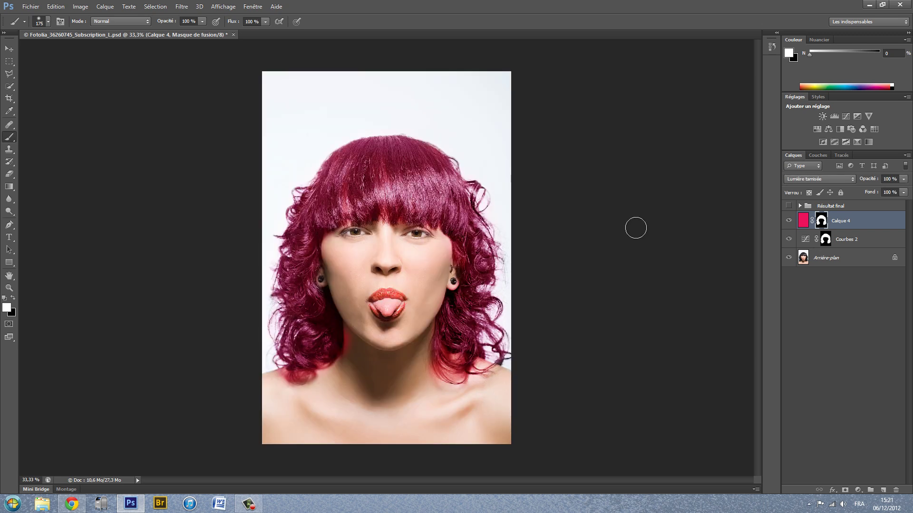
key(ctrl+plus)
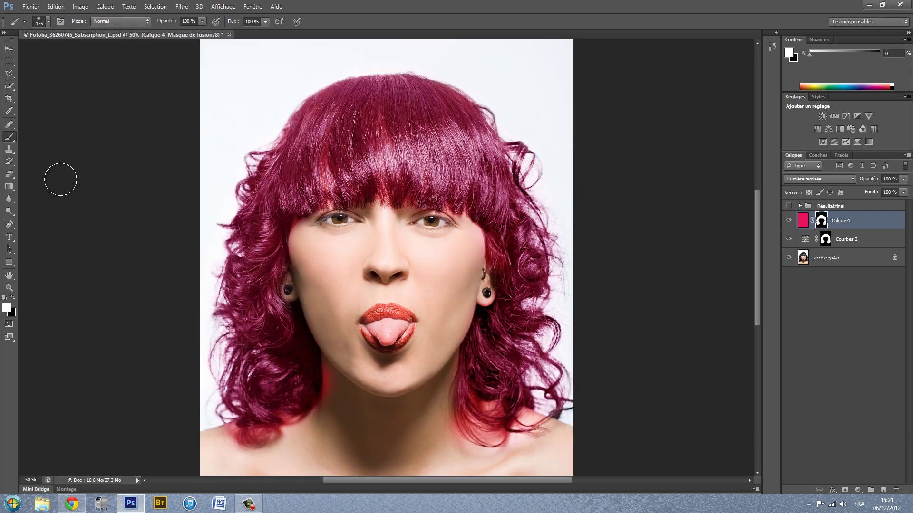
Paint black on the Calque 4 mask with a size 90 brush to remove the pink spill from the neck beside the left curls
right_click(7, 138)
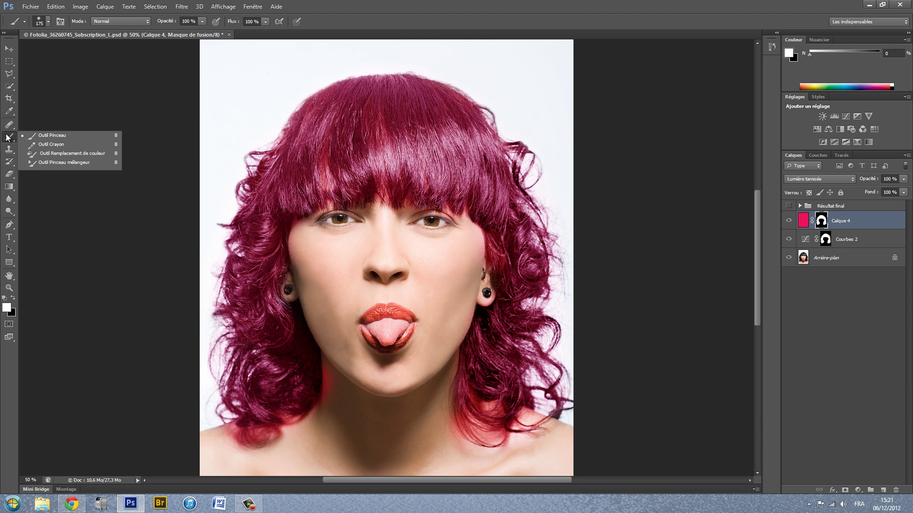
click(32, 138)
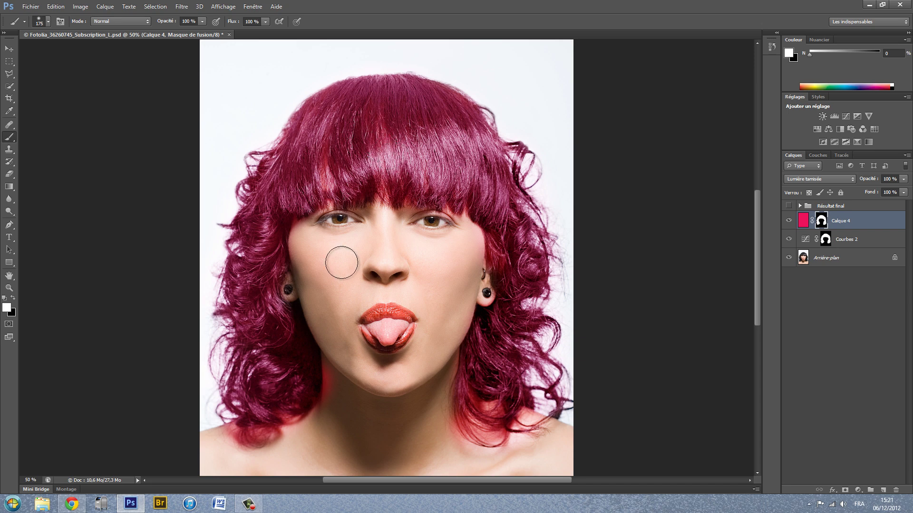
key(ctrl+plus)
key(ctrl+plus)
key(ctrl+plus)
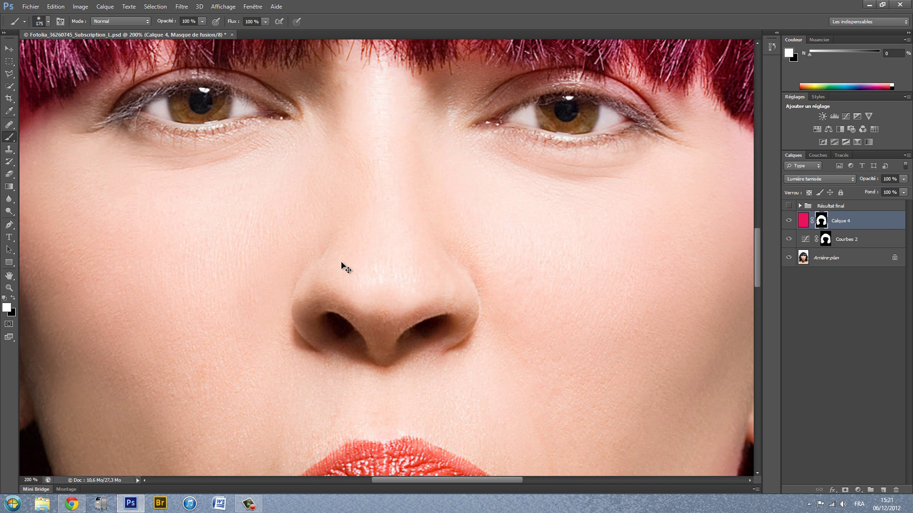
drag(322, 346, 428, 206)
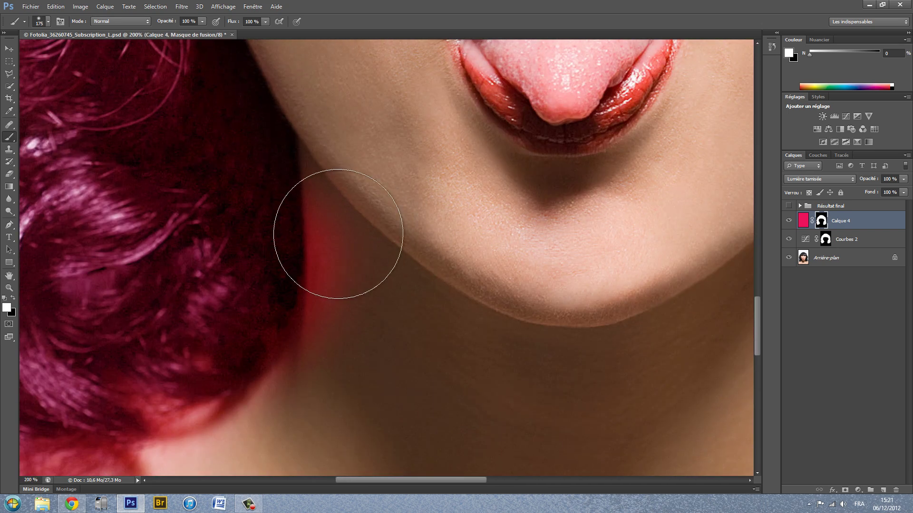
key(bracketleft)
key(bracketleft)
key(bracketleft)
key(bracketleft)
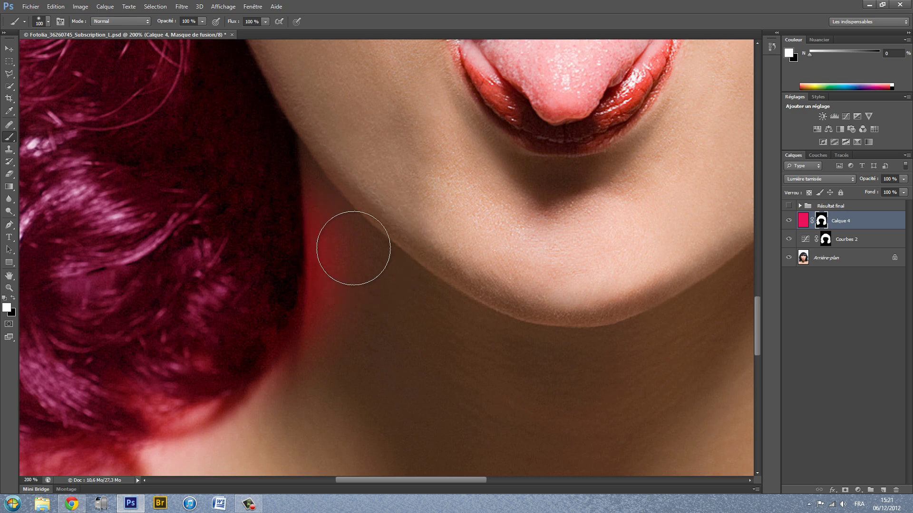
key(ctrl+minus)
mouse_move(350, 245)
mouse_down()
mouse_move(387, 230)
mouse_move(393, 246)
mouse_move(393, 229)
mouse_move(387, 268)
mouse_move(388, 210)
mouse_move(391, 272)
mouse_move(407, 248)
mouse_move(384, 321)
mouse_move(372, 317)
mouse_move(332, 340)
mouse_move(334, 329)
mouse_move(306, 337)
mouse_move(322, 342)
mouse_move(323, 356)
mouse_move(301, 377)
mouse_up()
key(x)
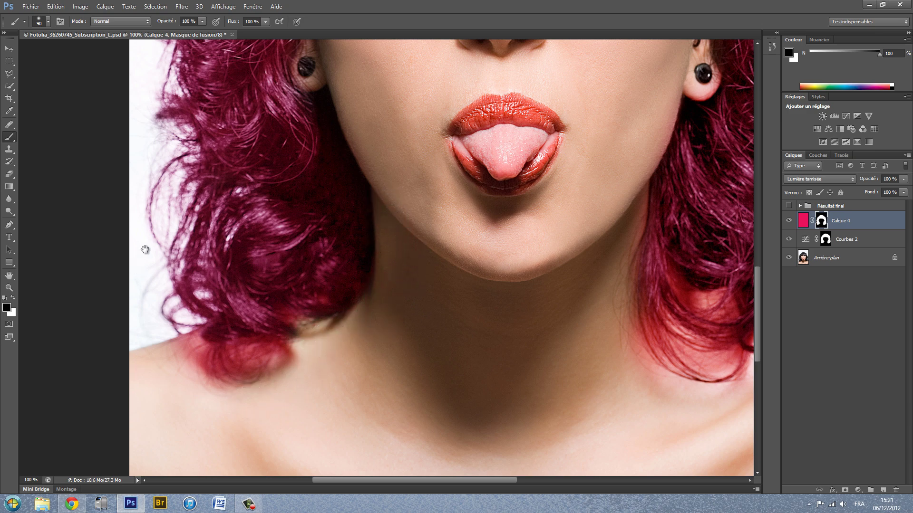
Reduce the brush to size 50 and mask out the pink spill on the skin at the left temple
drag(511, 309, 442, 271)
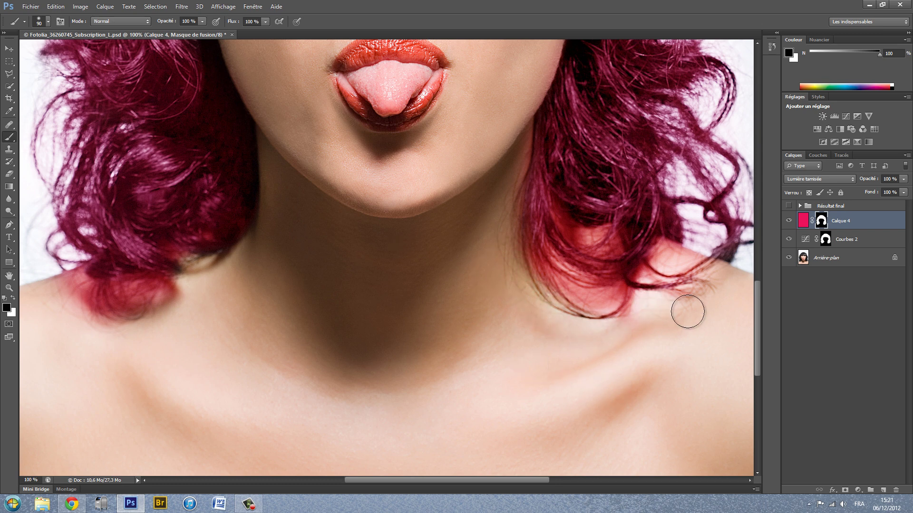
drag(651, 326, 597, 395)
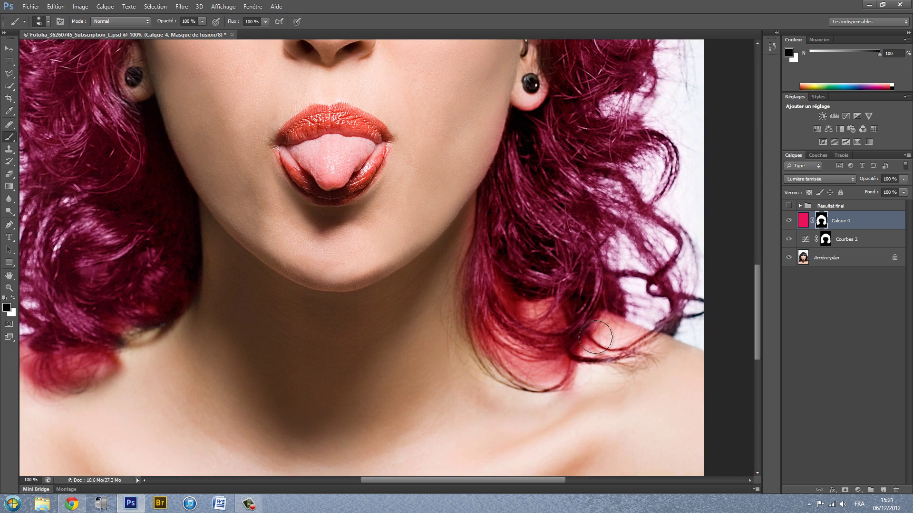
drag(345, 227, 380, 349)
drag(304, 199, 345, 281)
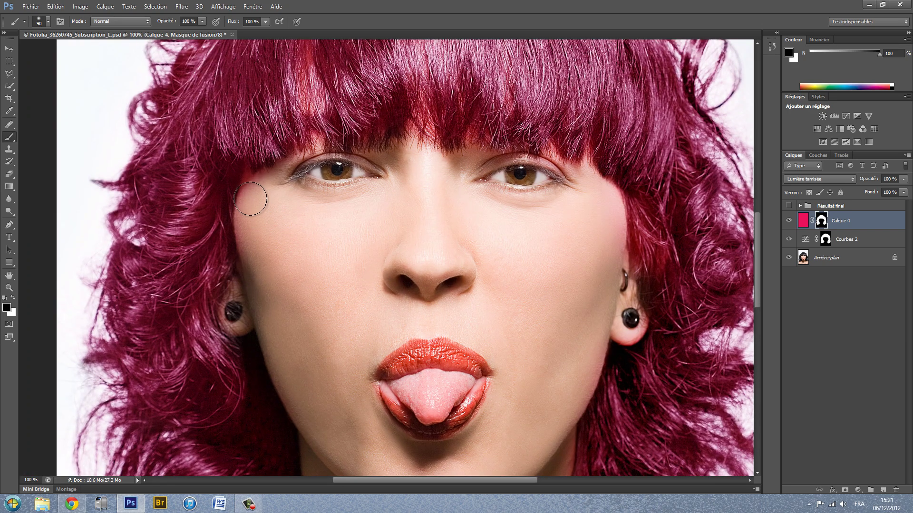
key(bracketleft)
key(bracketleft)
key(bracketleft)
drag(247, 180, 241, 240)
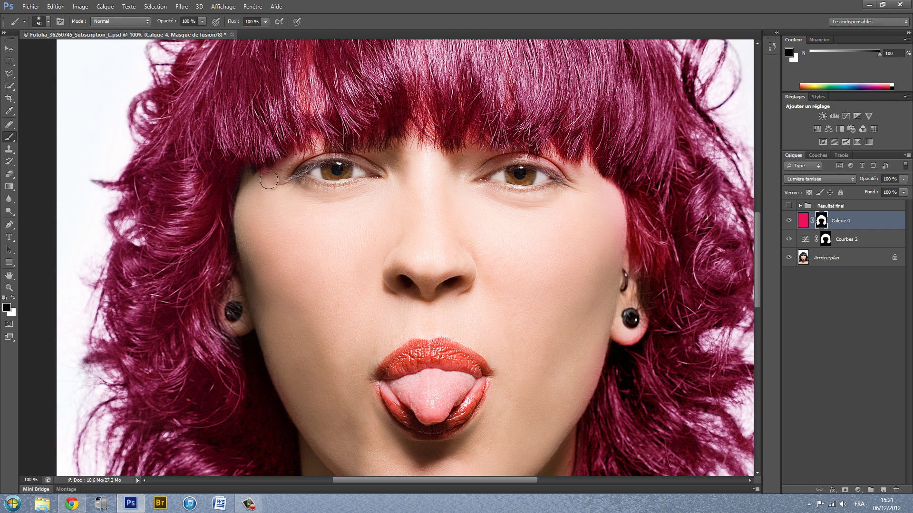
Set the brush opacity to 10% and soften the colour where skin shows between the strands of the fringe
scroll(417, 244, up, 3)
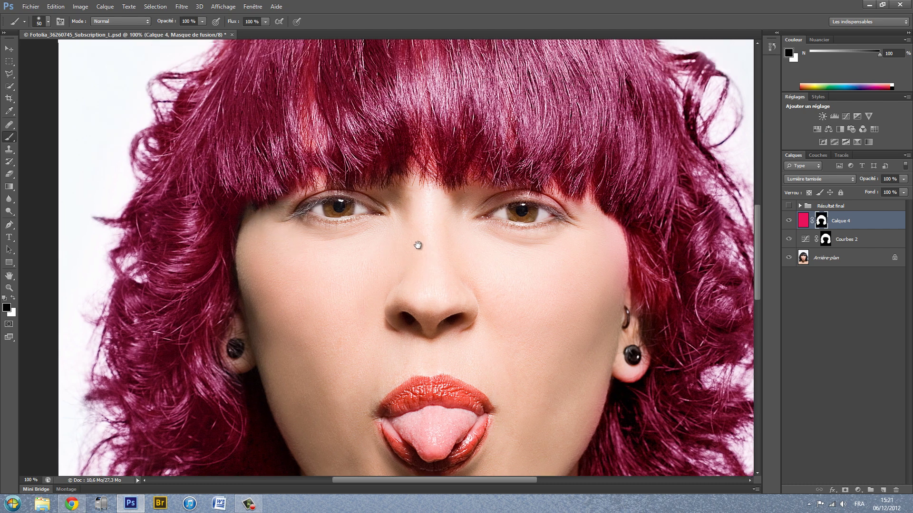
drag(300, 307, 340, 389)
click(202, 25)
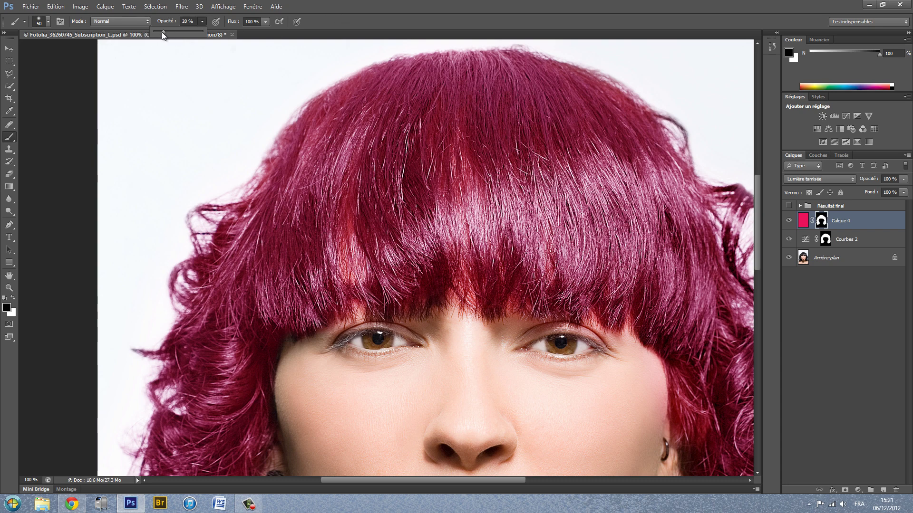
drag(159, 32, 158, 33)
drag(346, 214, 346, 231)
mouse_move(352, 184)
mouse_down()
mouse_move(344, 226)
mouse_move(359, 261)
mouse_move(352, 312)
mouse_up()
Fade the pink spill on both shoulders under the hair tips by painting the mask at 10% opacity
mouse_move(467, 142)
mouse_down()
mouse_move(458, 165)
mouse_move(463, 289)
mouse_move(449, 264)
mouse_move(465, 275)
mouse_move(465, 182)
mouse_move(512, 307)
mouse_move(647, 347)
mouse_move(554, 266)
mouse_move(540, 267)
mouse_move(588, 313)
mouse_move(567, 328)
mouse_move(538, 259)
mouse_move(530, 207)
mouse_up()
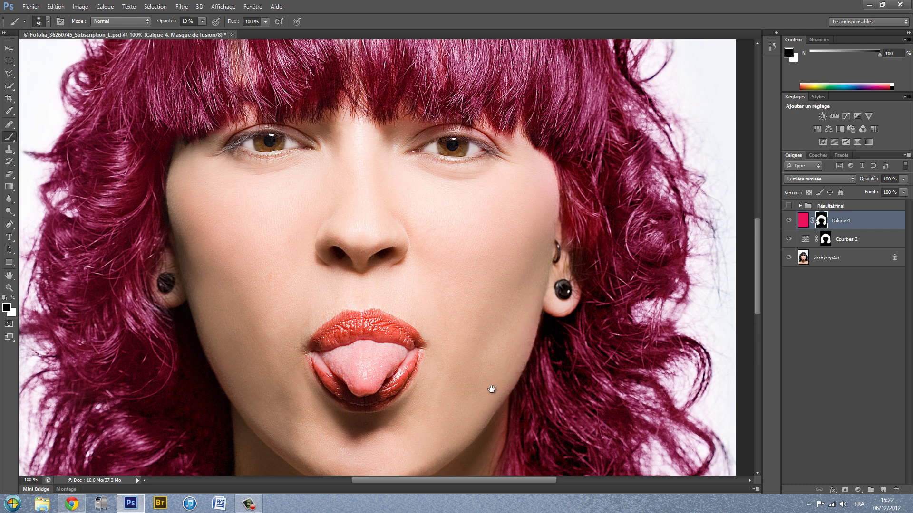
drag(491, 389, 506, 220)
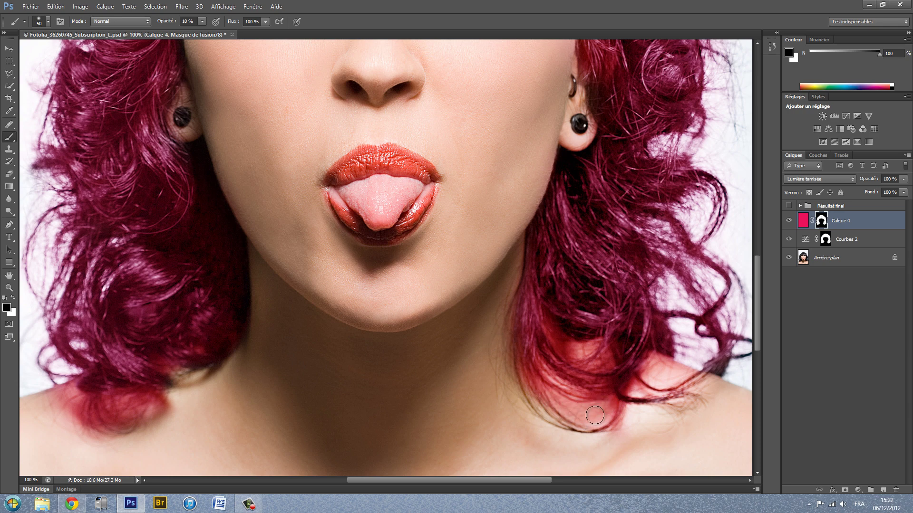
mouse_move(580, 353)
mouse_down()
mouse_move(551, 342)
mouse_move(559, 336)
mouse_move(599, 352)
mouse_move(599, 365)
mouse_move(530, 320)
mouse_move(576, 302)
mouse_move(570, 295)
mouse_move(583, 315)
mouse_move(624, 323)
mouse_move(591, 218)
mouse_move(581, 241)
mouse_move(638, 300)
mouse_up()
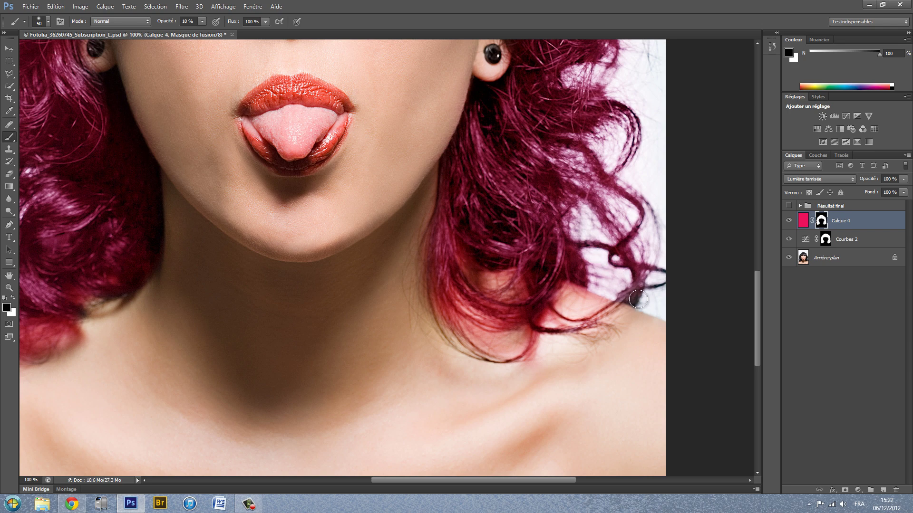
mouse_move(419, 301)
mouse_down()
mouse_move(436, 292)
mouse_move(452, 320)
mouse_move(482, 326)
mouse_move(498, 345)
mouse_move(473, 331)
mouse_up()
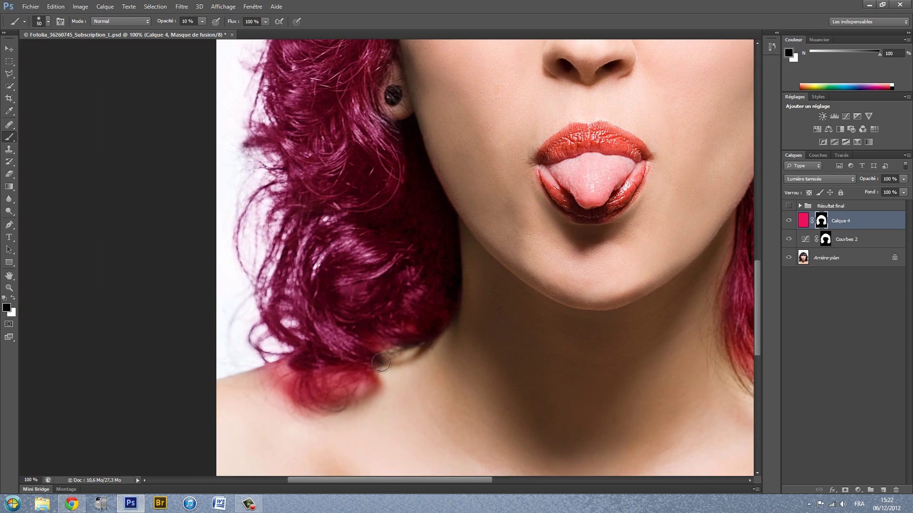
mouse_move(380, 363)
mouse_down()
mouse_move(321, 409)
mouse_move(344, 396)
mouse_move(312, 390)
mouse_move(287, 365)
mouse_move(273, 372)
mouse_move(282, 388)
mouse_move(333, 395)
mouse_move(328, 378)
mouse_move(335, 376)
mouse_move(350, 394)
mouse_move(338, 387)
mouse_move(369, 390)
mouse_move(374, 349)
mouse_up()
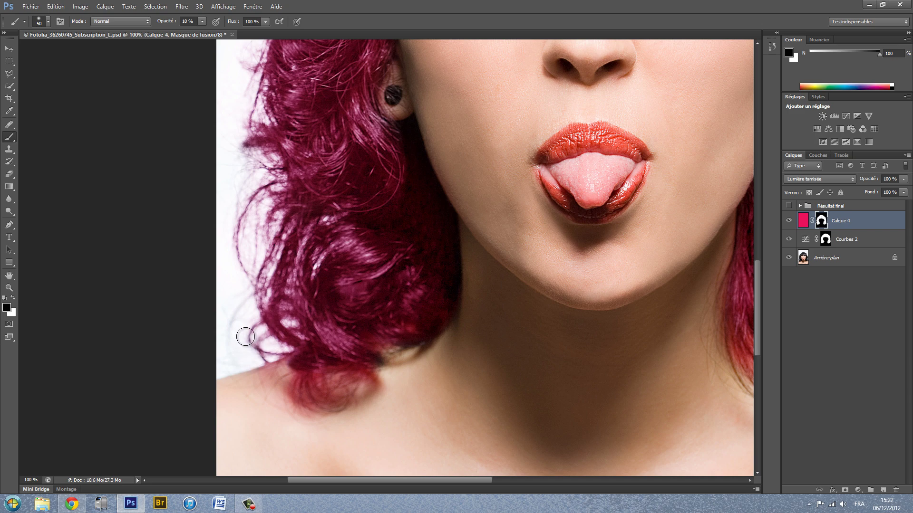
Examine the outer edges of the coloured hair for spill and check the whole portrait
mouse_move(237, 252)
mouse_down()
mouse_move(307, 376)
mouse_move(310, 369)
mouse_up()
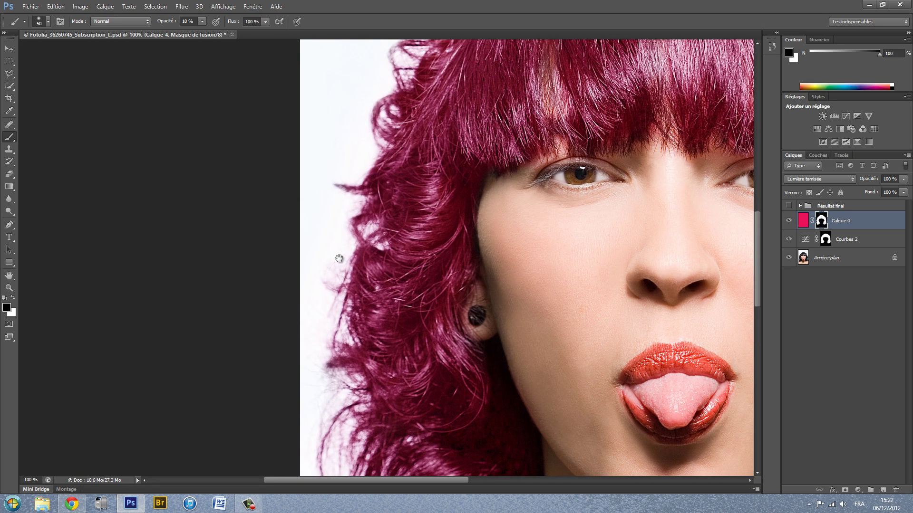
mouse_move(328, 156)
mouse_down()
mouse_move(340, 259)
mouse_move(342, 173)
mouse_move(309, 285)
mouse_up()
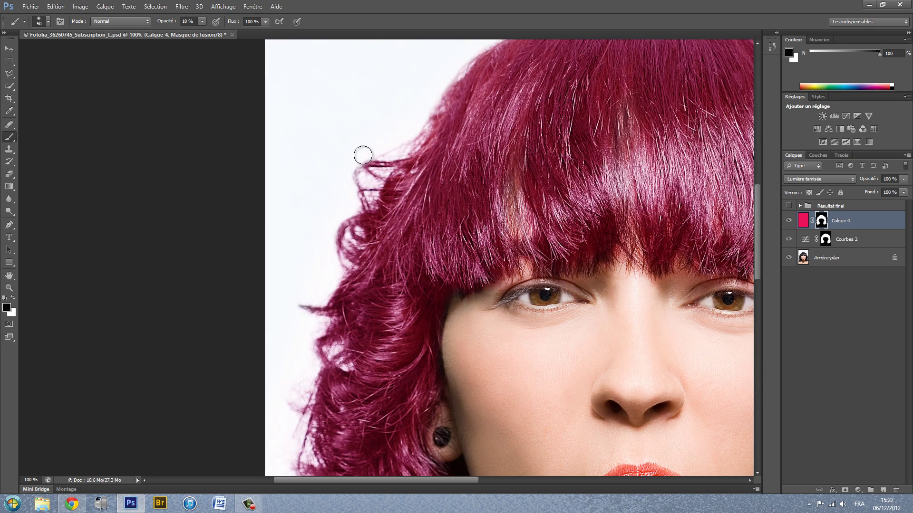
drag(414, 145, 389, 205)
drag(582, 68, 389, 81)
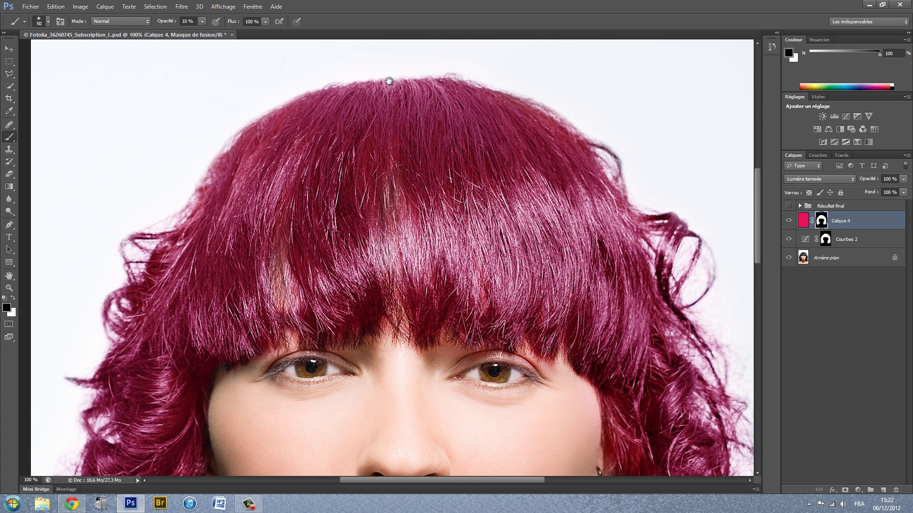
key(ctrl+minus)
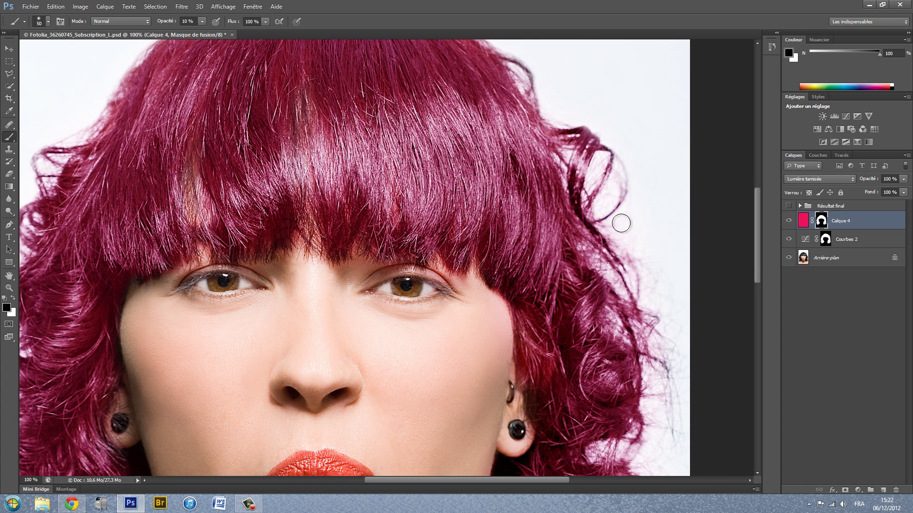
key(ctrl+minus)
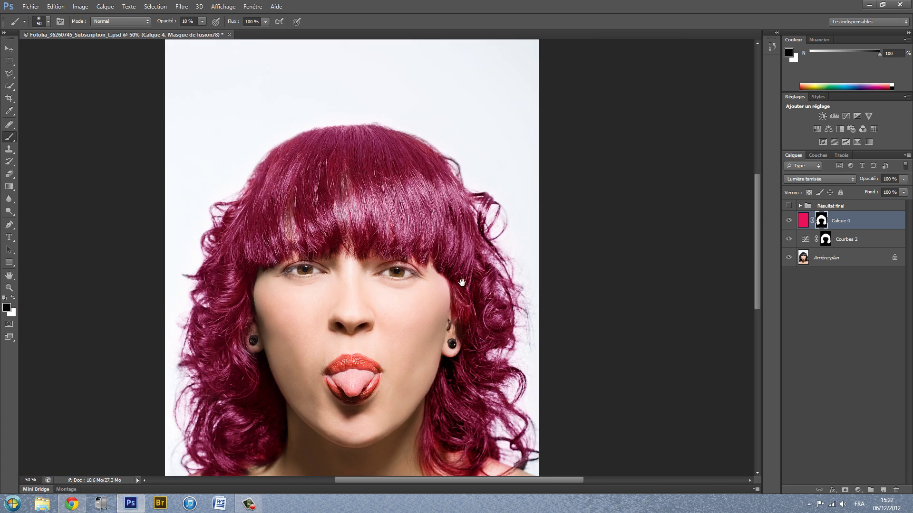
drag(461, 283, 533, 226)
key(ctrl+minus)
key(ctrl+plus)
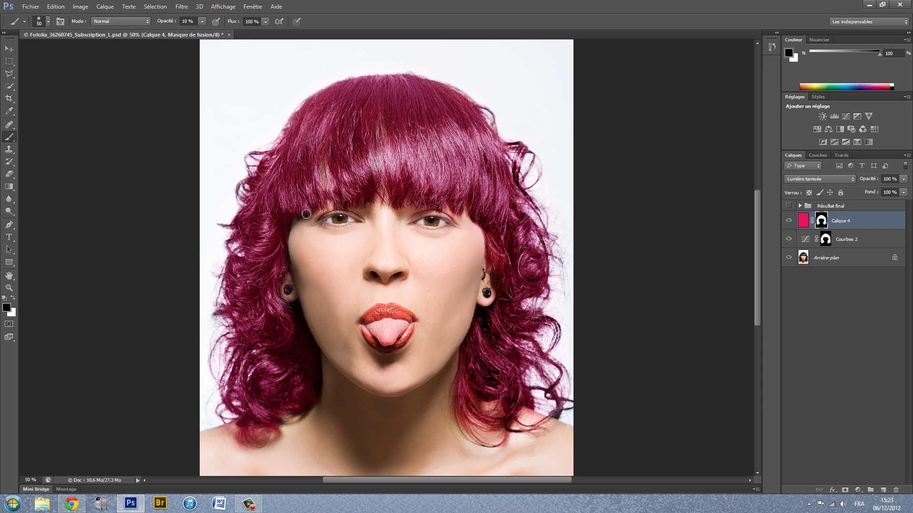
Lower the opacity of the pink soft-light colour layer to 82%
key(x)
key(x)
drag(310, 337, 407, 345)
key(ctrl+minus)
key(ctrl+plus)
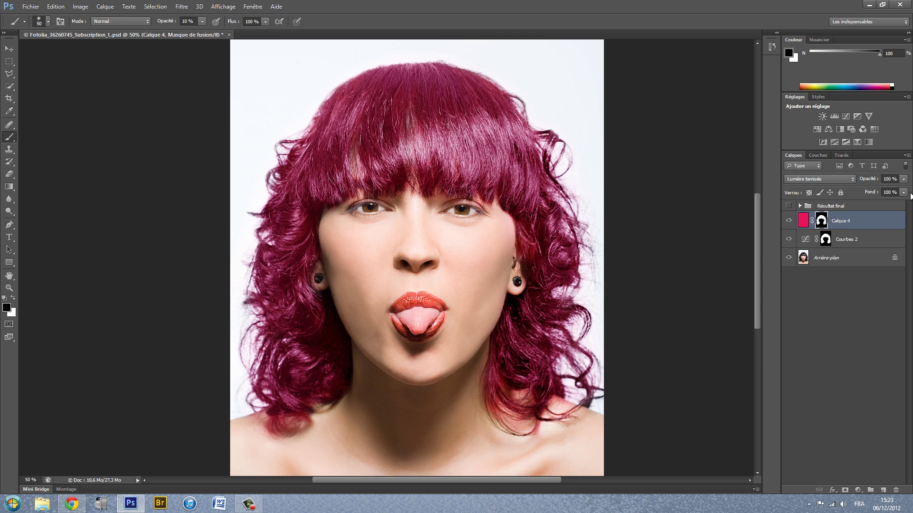
click(903, 180)
click(803, 223)
Add a Hue/Saturation adjustment layer above the pink colour layer and keep its settings clear of the face
click(858, 493)
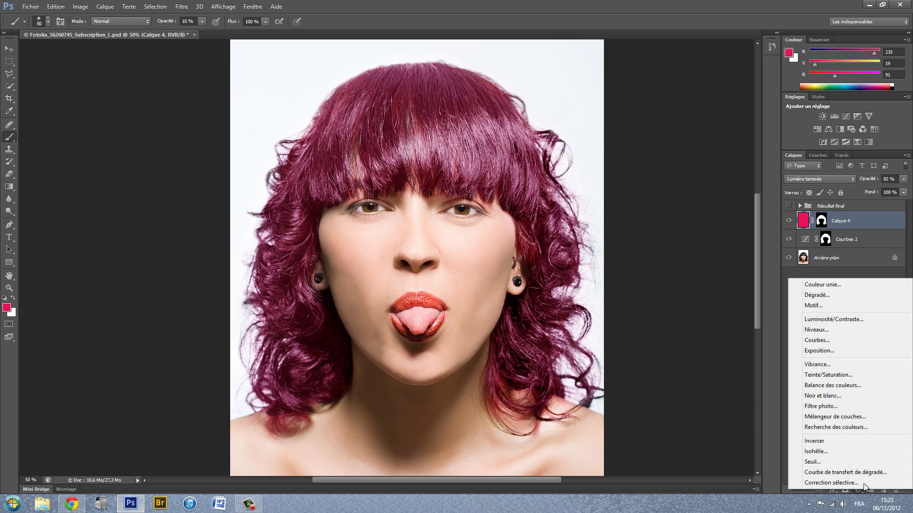
click(778, 381)
click(854, 488)
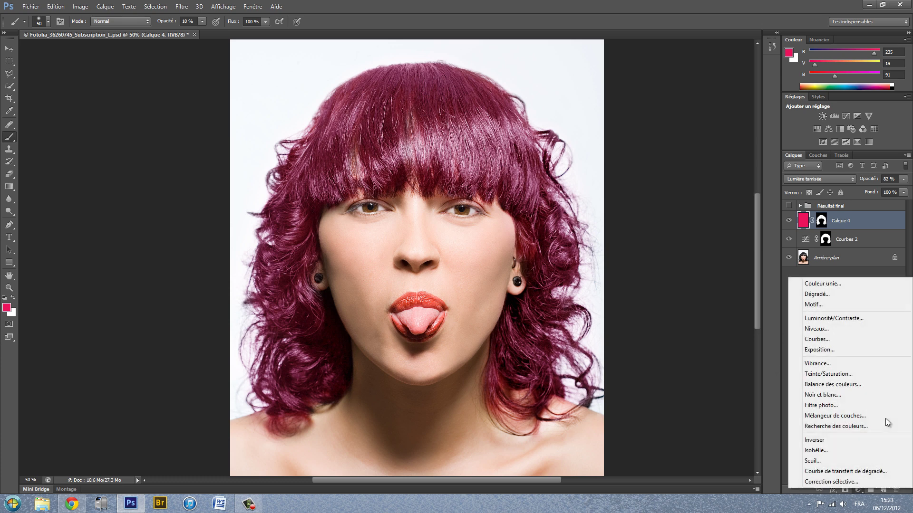
click(832, 378)
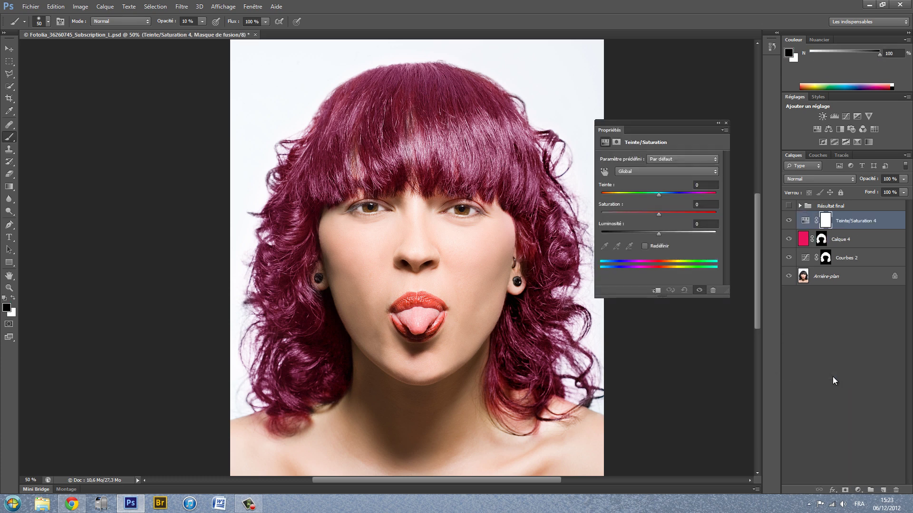
drag(620, 112, 613, 110)
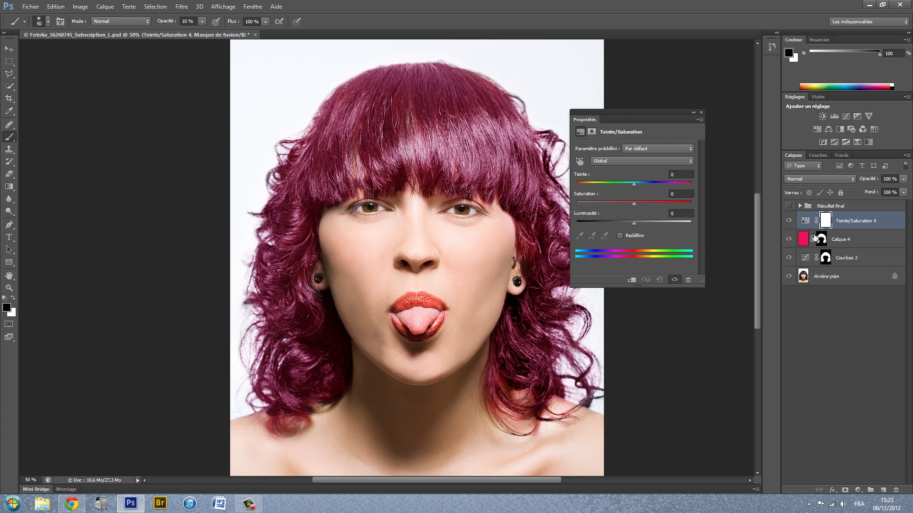
Copy the hair mask from the pink colour layer onto the Hue/Saturation layer, replacing its white mask
click(822, 241)
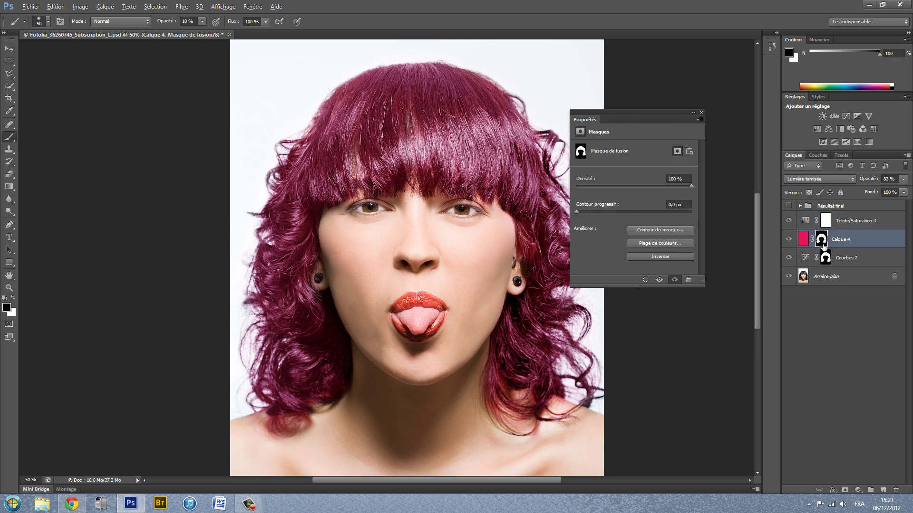
drag(823, 246, 827, 220)
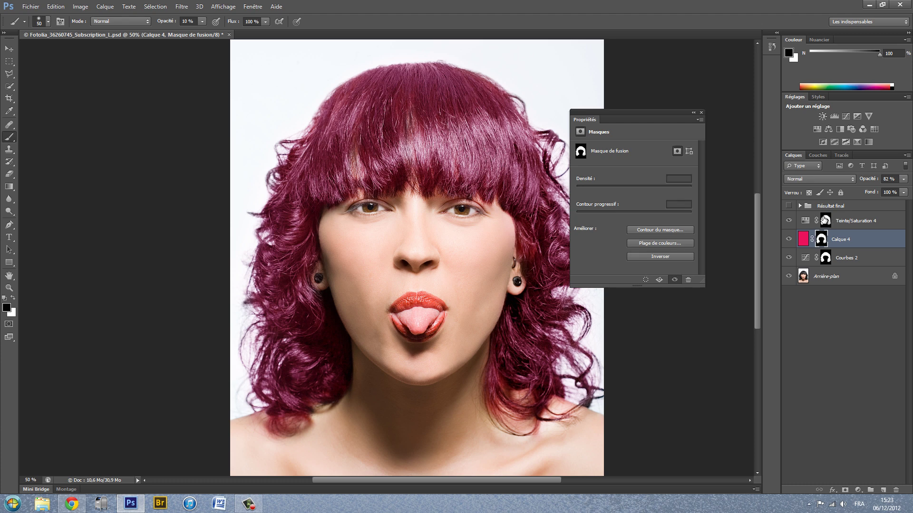
click(826, 220)
drag(615, 113, 628, 117)
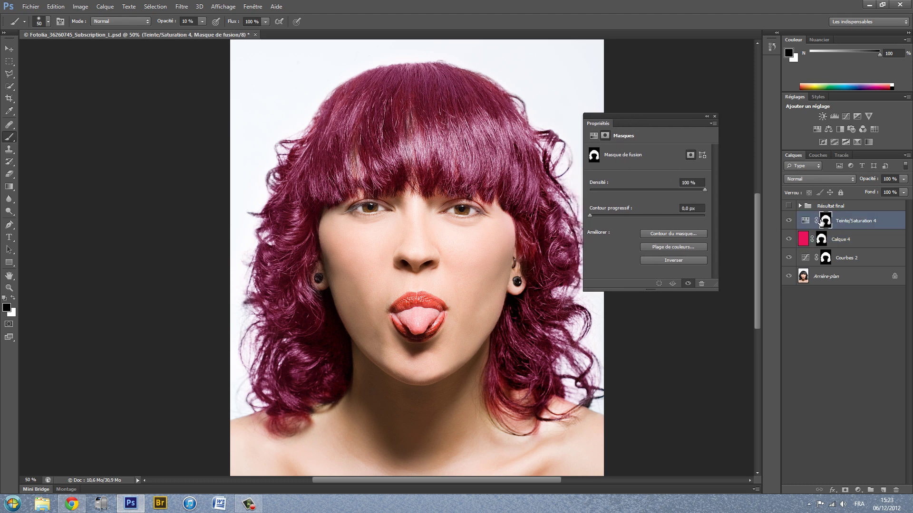
Shift the hair to a red-auburn tone with Hue/Saturation values of hue +30, saturation +9 and lightness 0
click(805, 220)
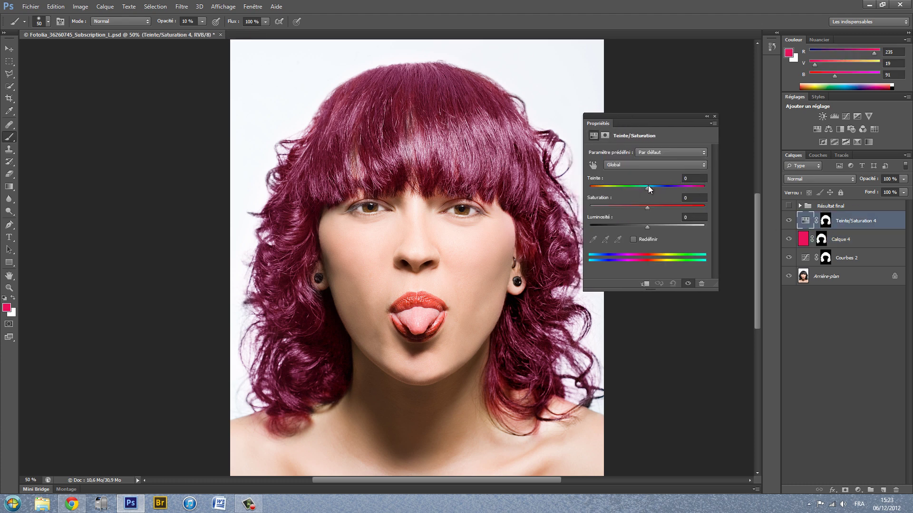
drag(646, 187, 644, 226)
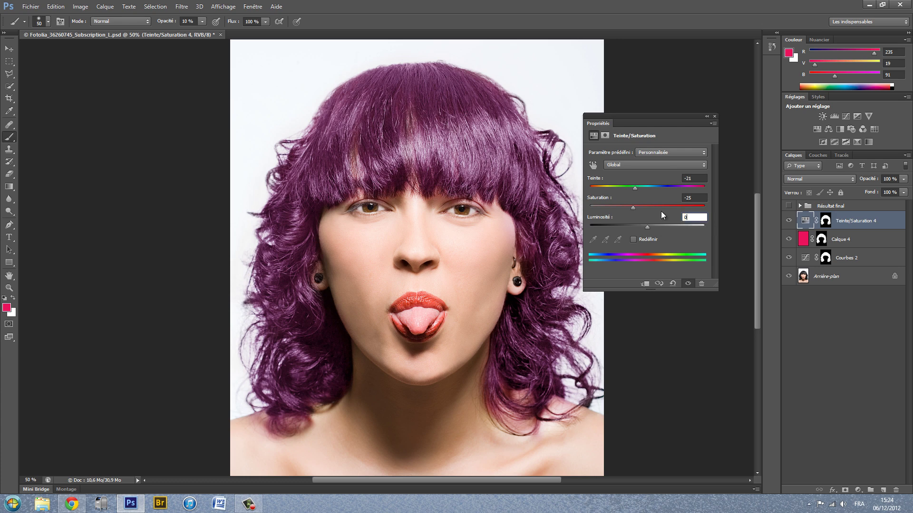
text(0)
mouse_move(653, 208)
mouse_down()
mouse_move(638, 207)
mouse_move(618, 185)
mouse_move(649, 188)
mouse_move(657, 192)
mouse_move(572, 190)
mouse_move(664, 204)
mouse_up()
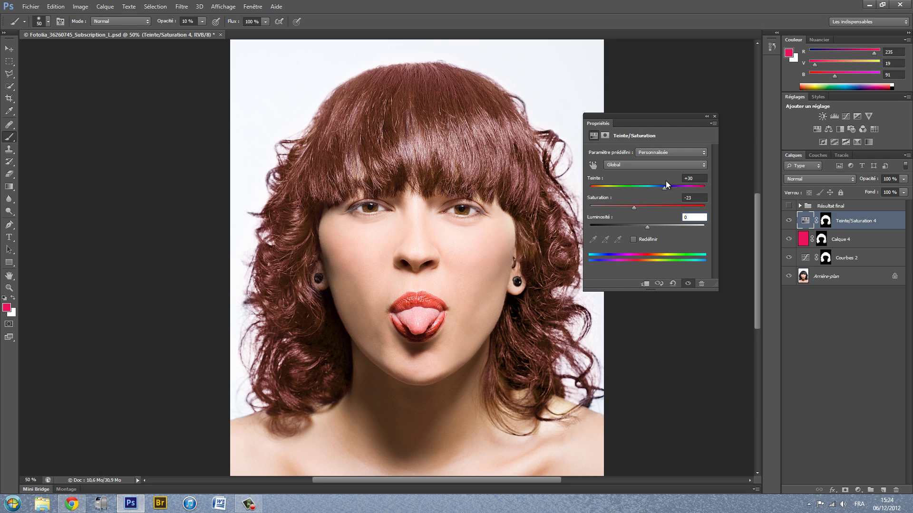
drag(635, 207, 658, 212)
drag(647, 116, 671, 107)
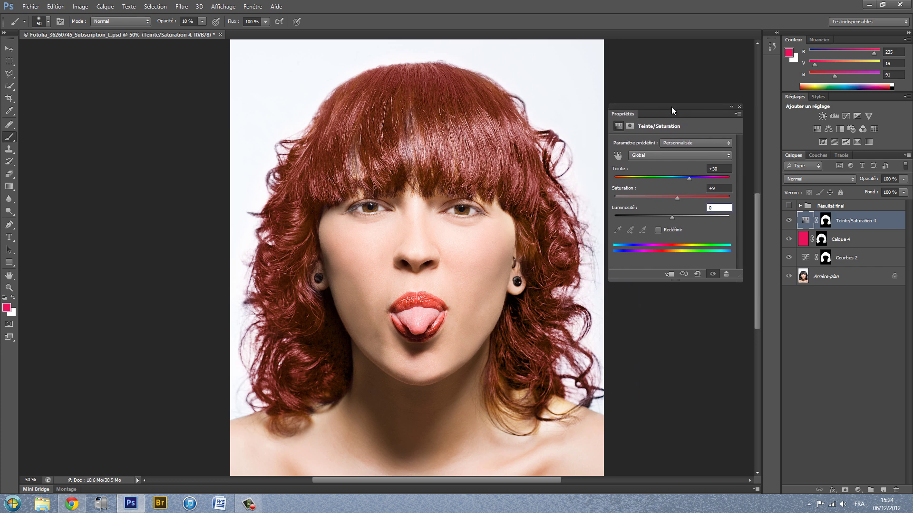
Compare the original black hair with the recoloured version by toggling all layers except the background, and view the whole portrait
click(797, 277)
alt+click(788, 276)
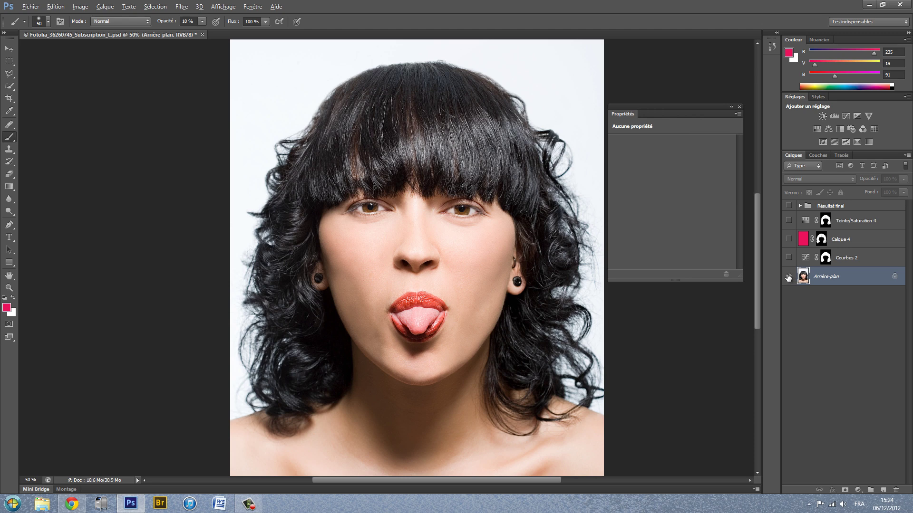
alt+click(790, 277)
alt+click(789, 277)
alt+click(789, 278)
alt+click(789, 278)
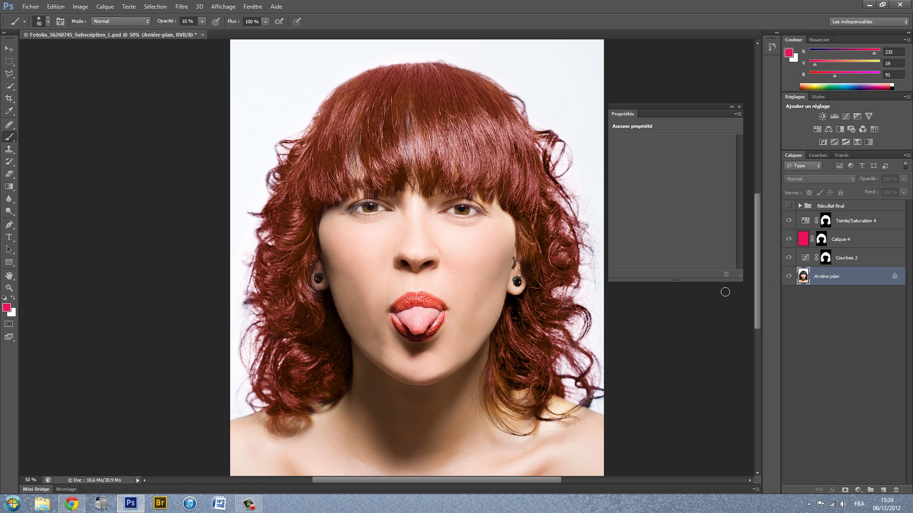
key(ctrl+minus)
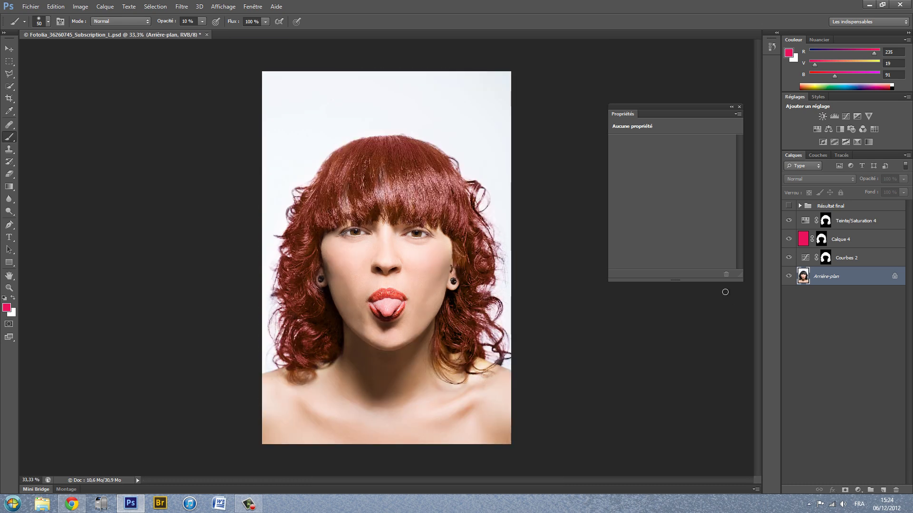